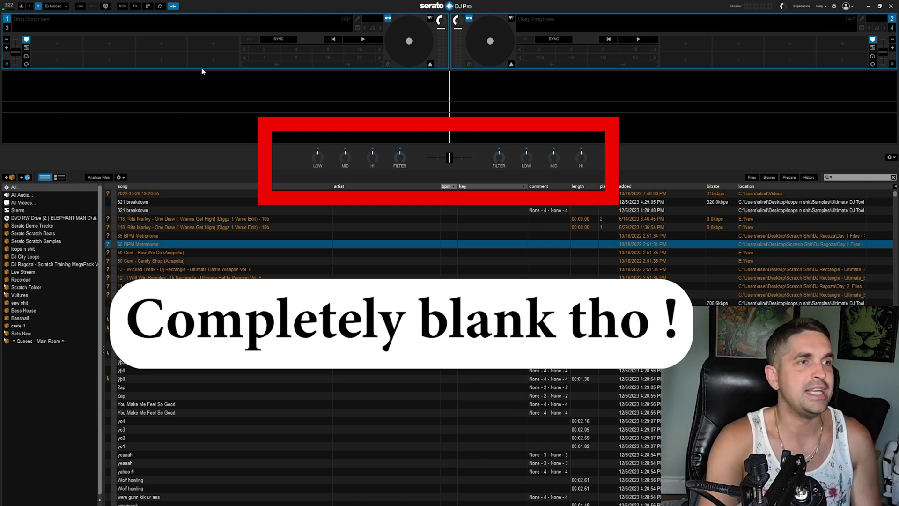
left_click(173, 6)
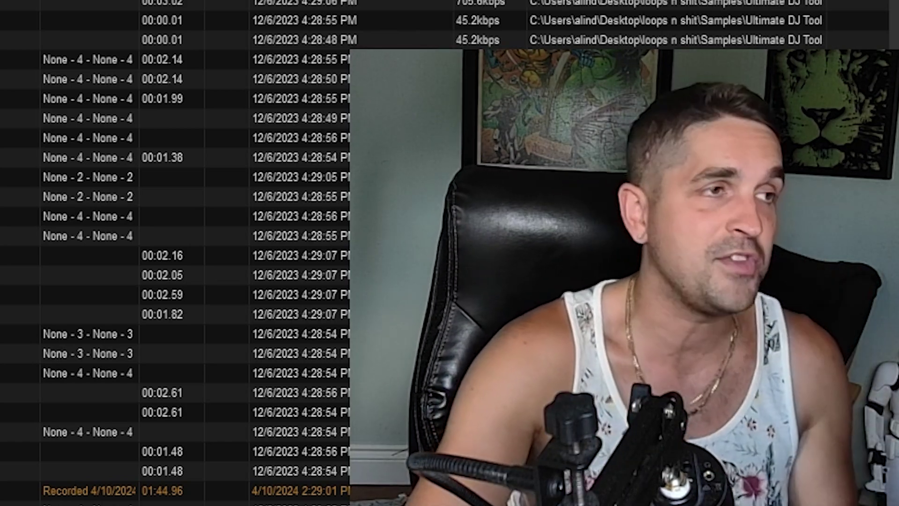
left_click(445, 4)
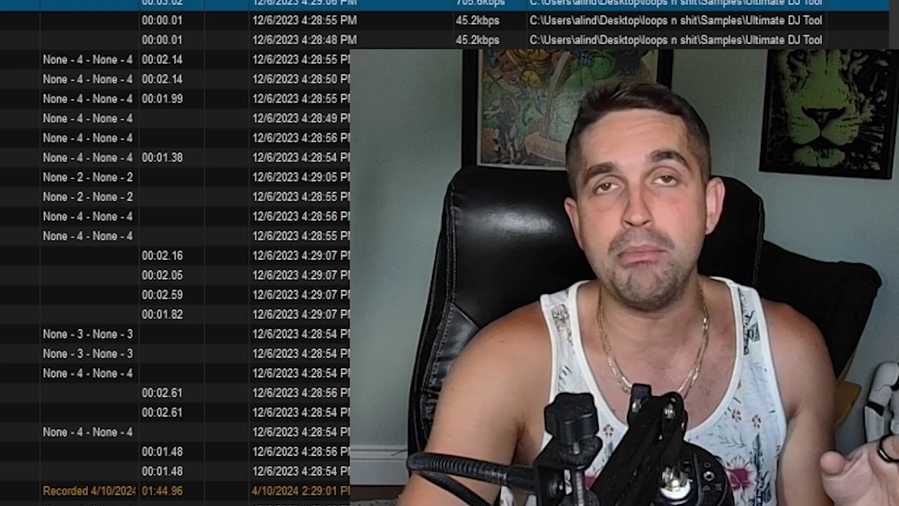
scroll(173, 253, "down", 7)
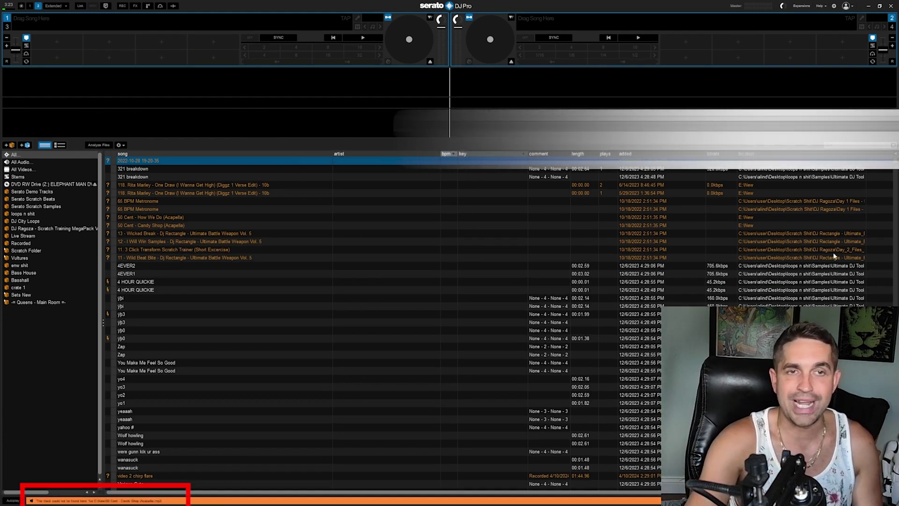
left_click(815, 234)
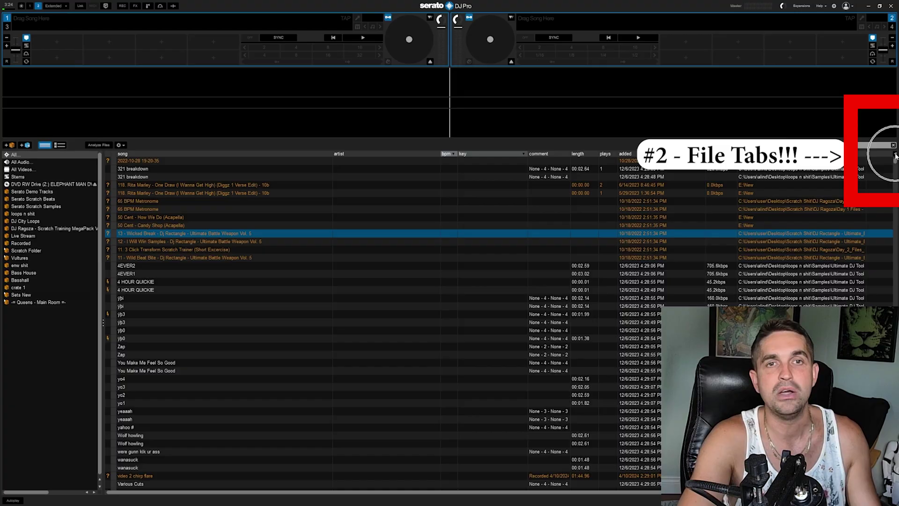
left_click(895, 155)
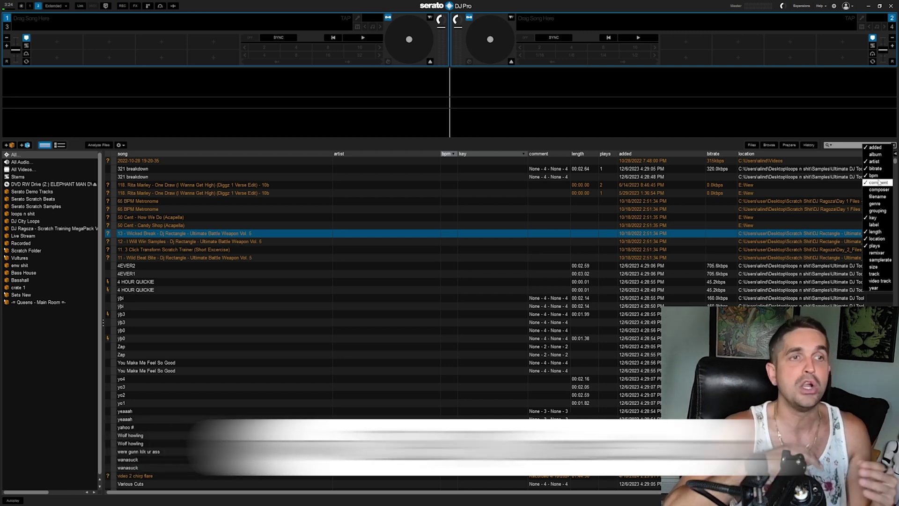
left_click(519, 313)
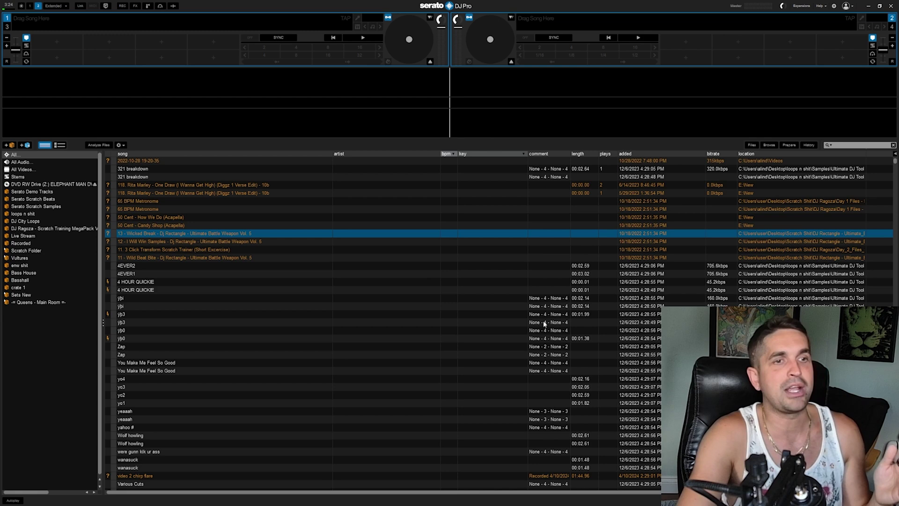
left_click(534, 306)
double_click(546, 323)
key("Return")
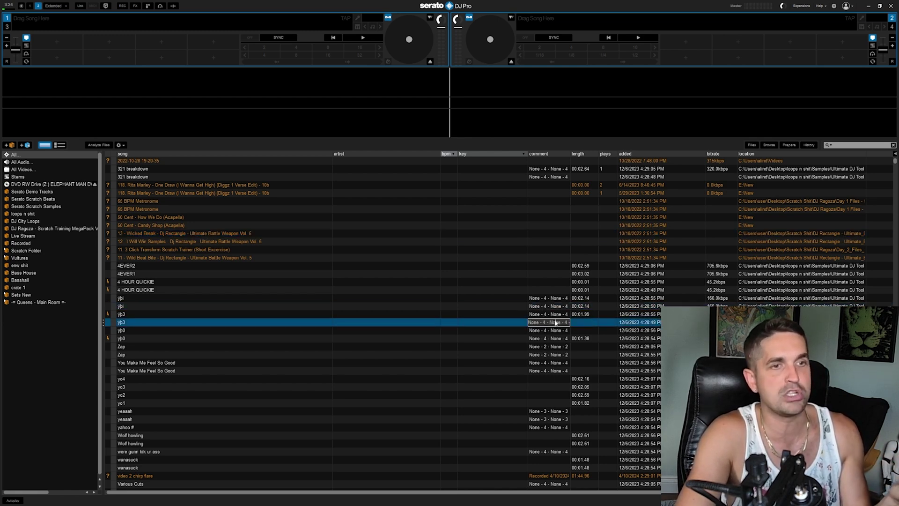
scroll(549, 346, "down", 3)
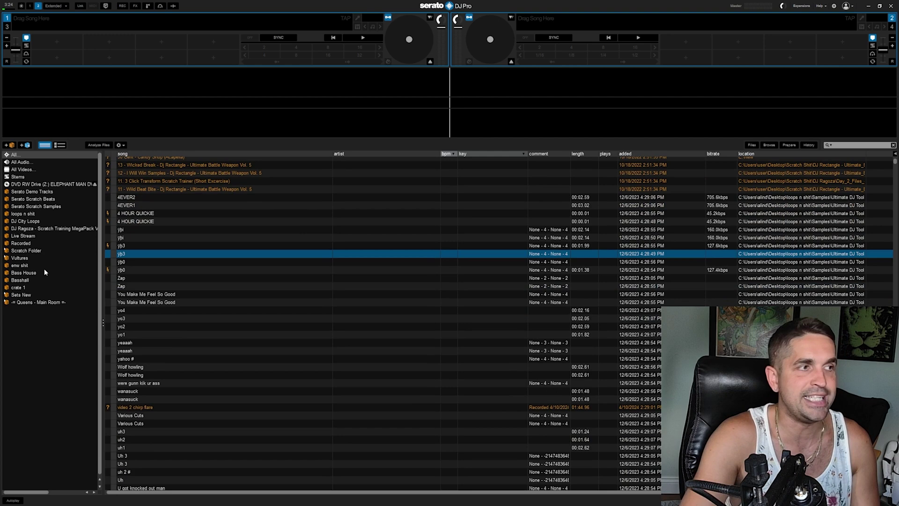
Open the enw shit crate so its tracks list from 169 BPM downward
left_click(28, 266)
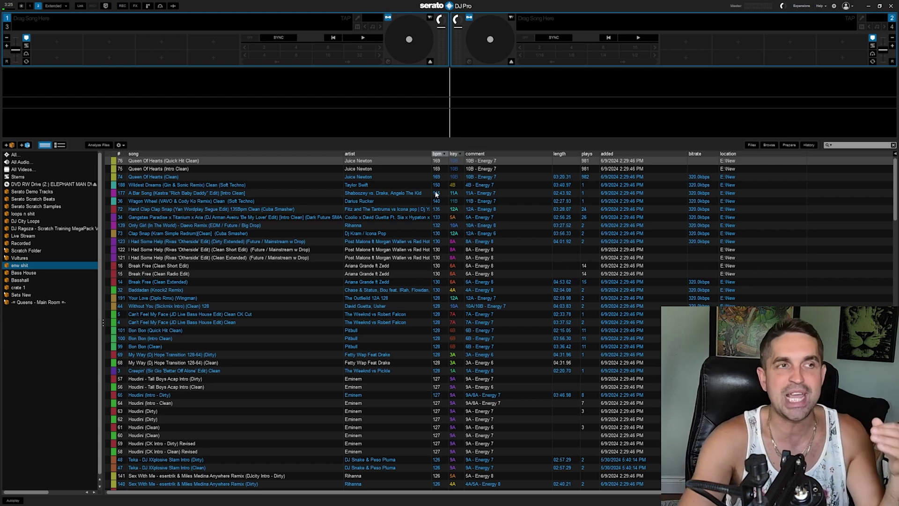
Browse the BPM-sorted crate, selecting Can't Feel My Face, Houdini (Dirty), Sexy Back and Austin
left_click(380, 315)
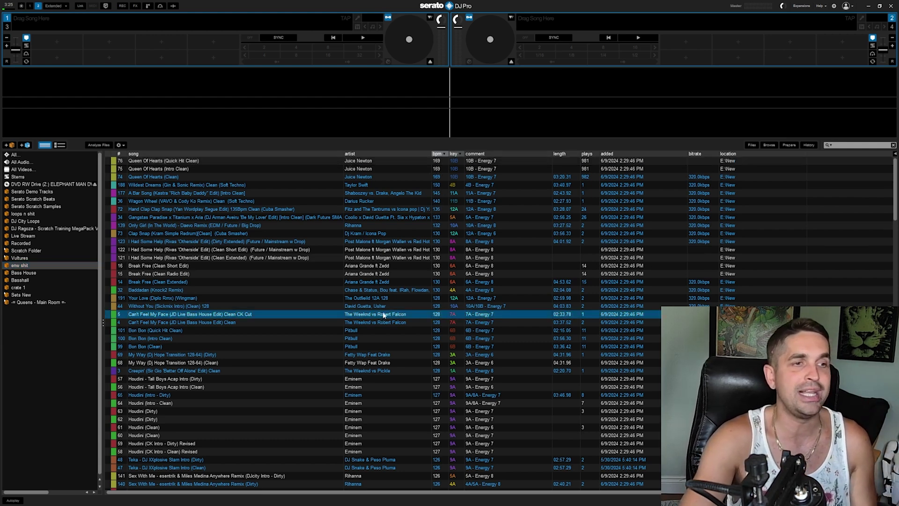
scroll(385, 312, "down", 1)
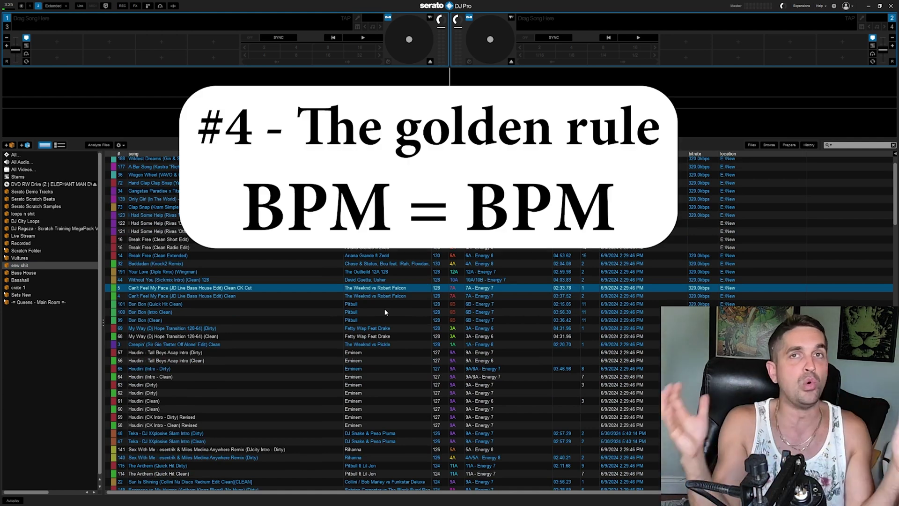
scroll(385, 312, "down", 3)
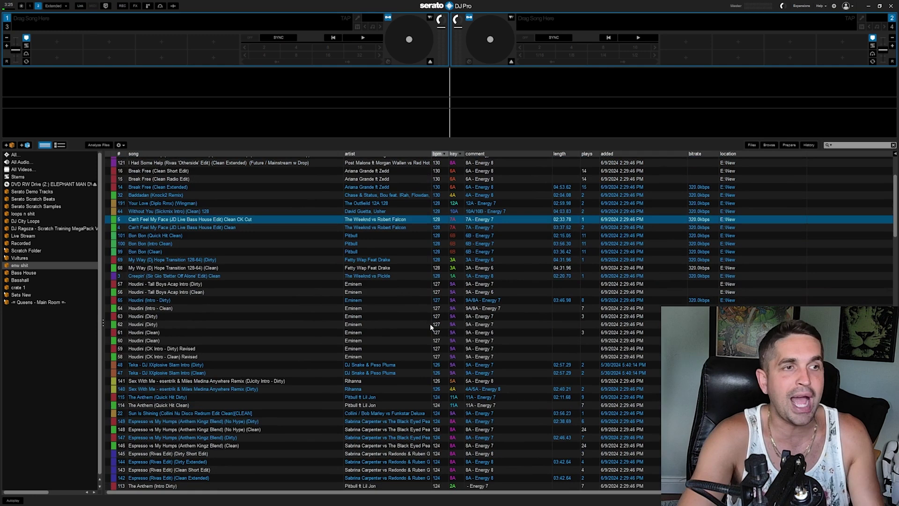
left_click(436, 324)
scroll(454, 352, "down", 20)
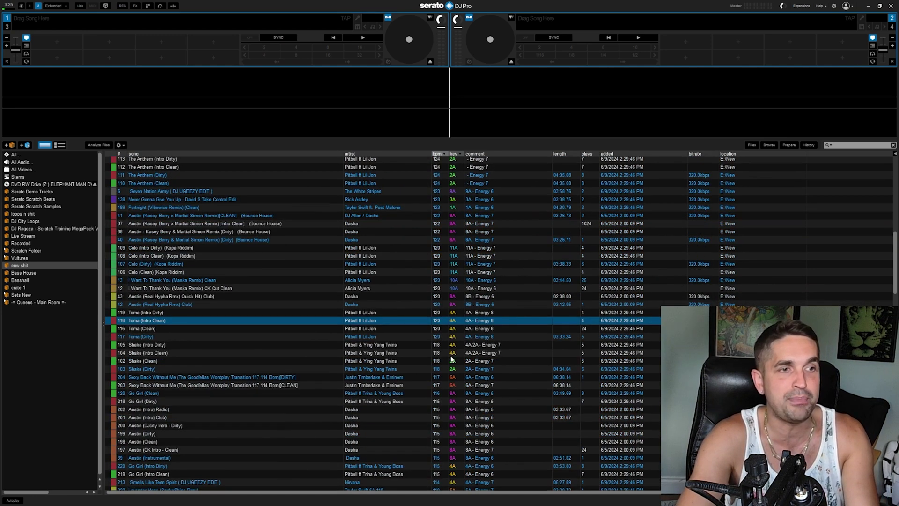
left_click(435, 308)
scroll(435, 308, "up", 20)
left_click(430, 320)
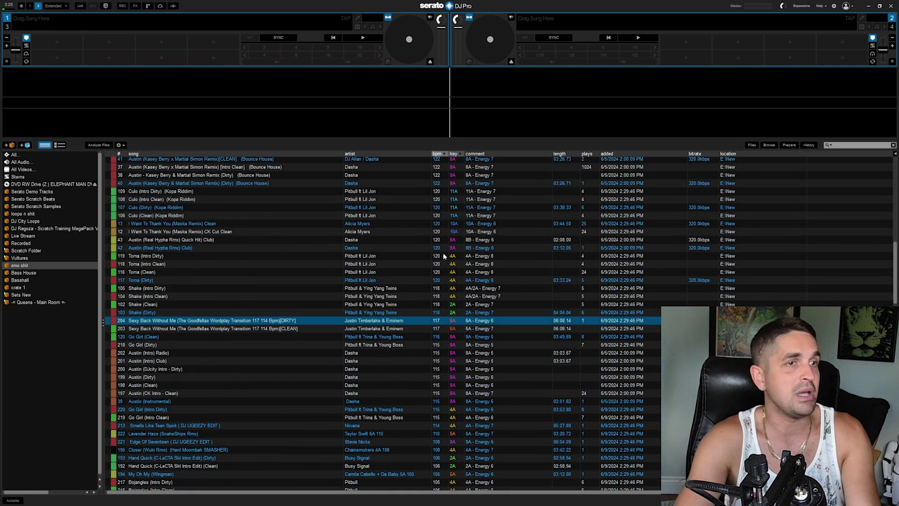
scroll(429, 345, "down", 1)
left_click(438, 335)
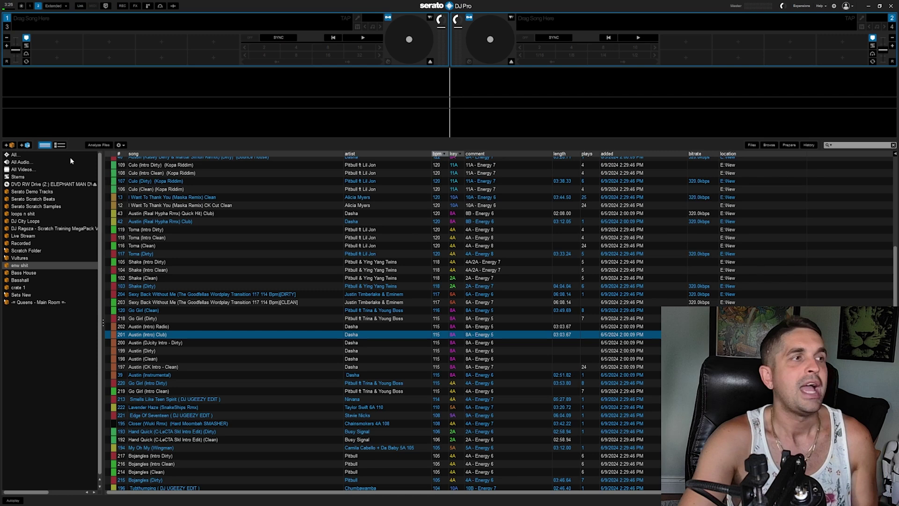
Show the full library and browse Files through Local Disk (C:), Music (G:) and My Music
left_click(34, 155)
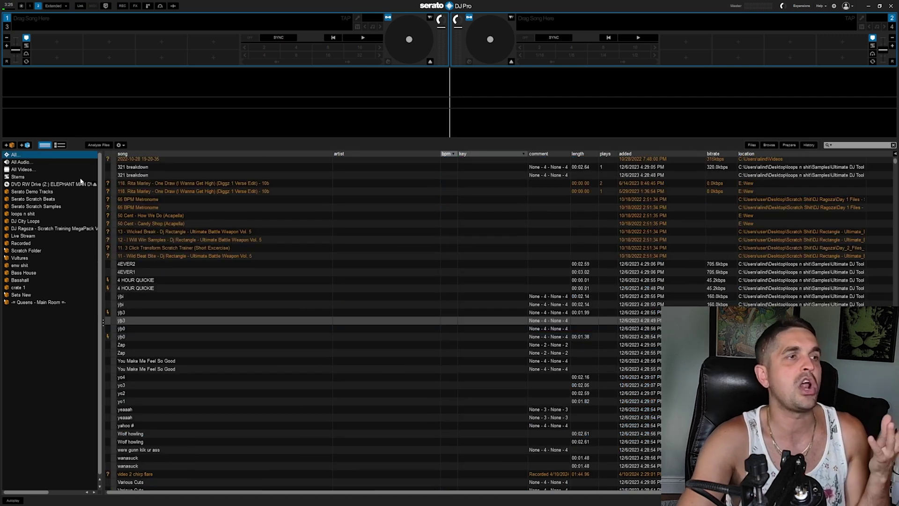
left_click(752, 145)
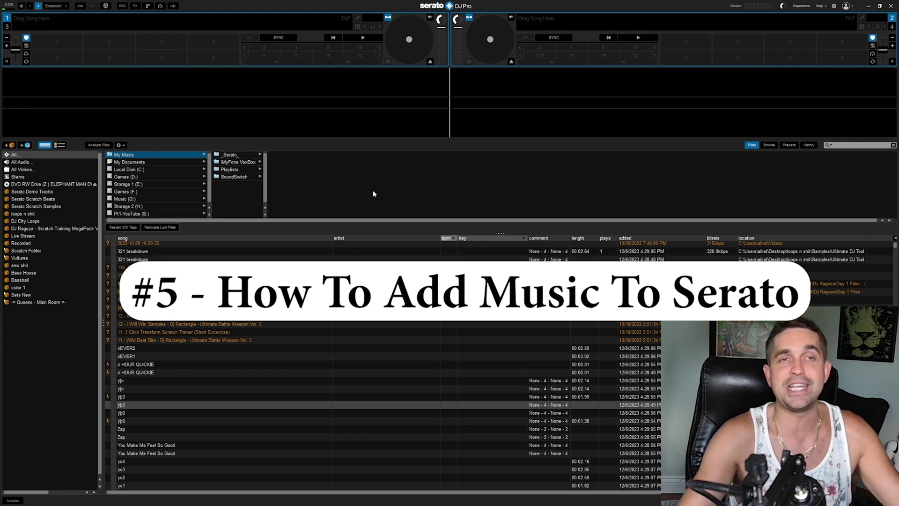
left_click(141, 172)
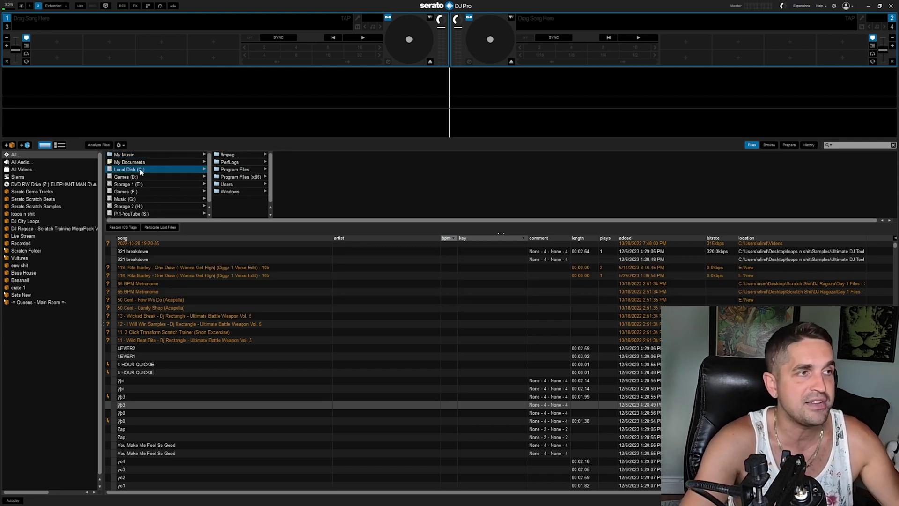
left_click(130, 200)
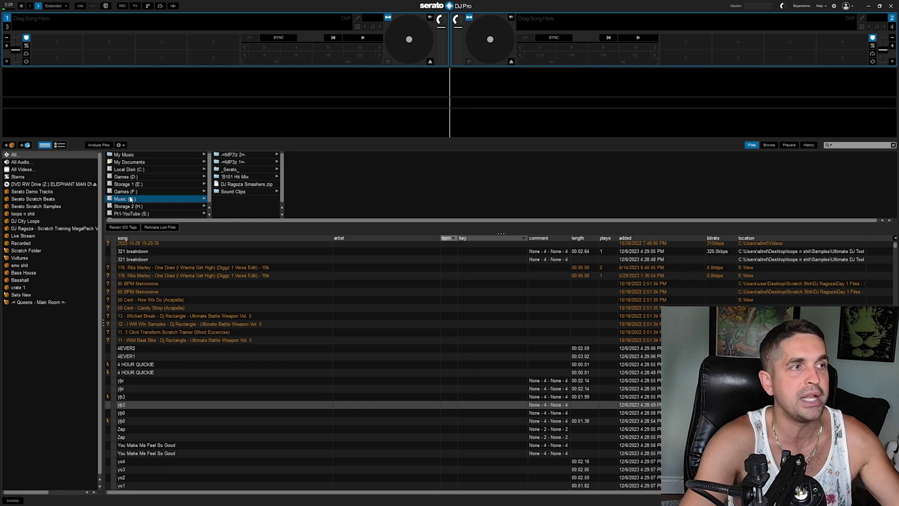
left_click(135, 156)
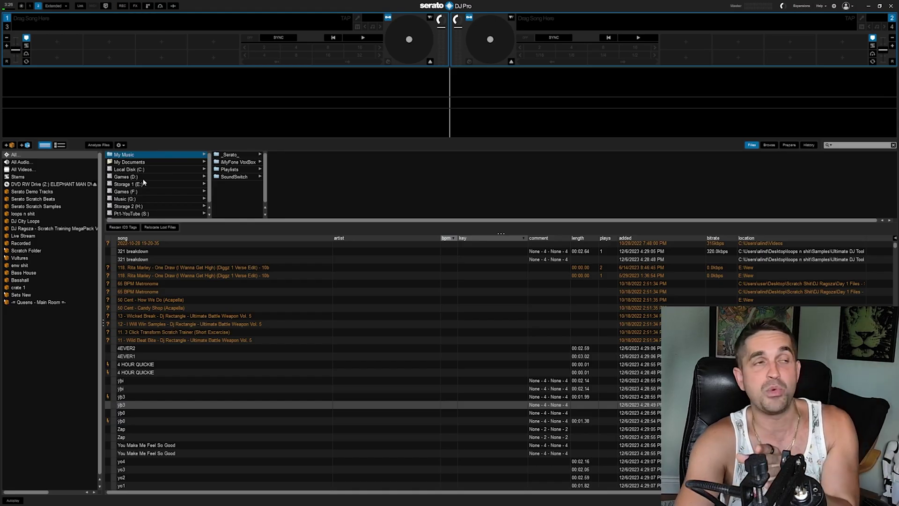
Open Music (G:), then the -=MP3'z 2=- and -=R&B Albums=- folders
left_click(132, 199)
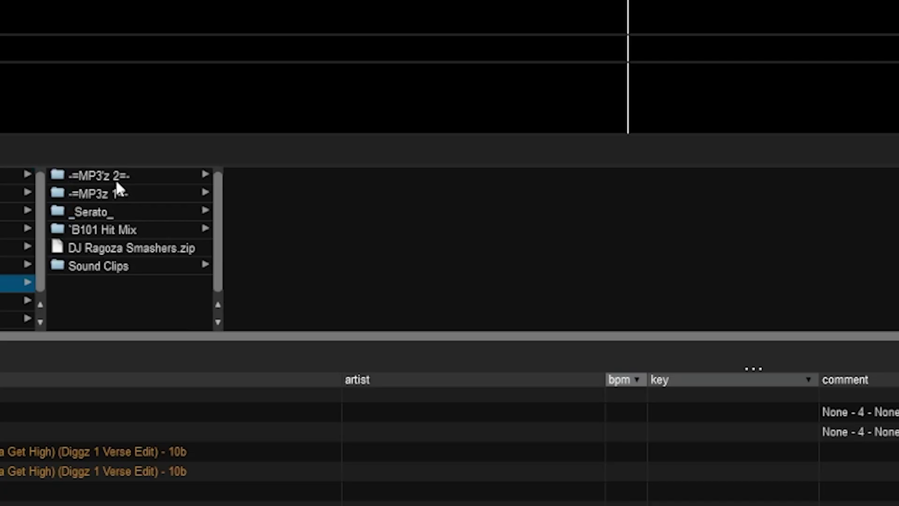
left_click(241, 159)
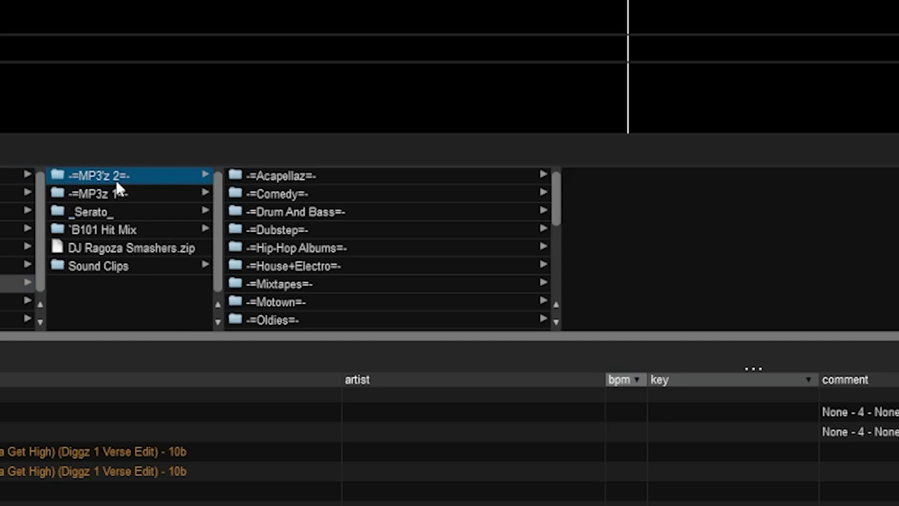
scroll(333, 216, "down", 4)
scroll(309, 262, "up", 1)
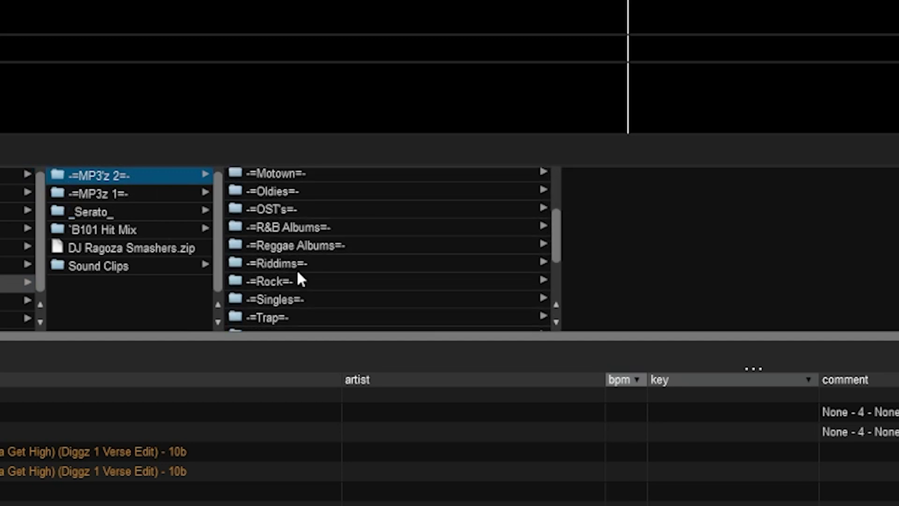
left_click(310, 227)
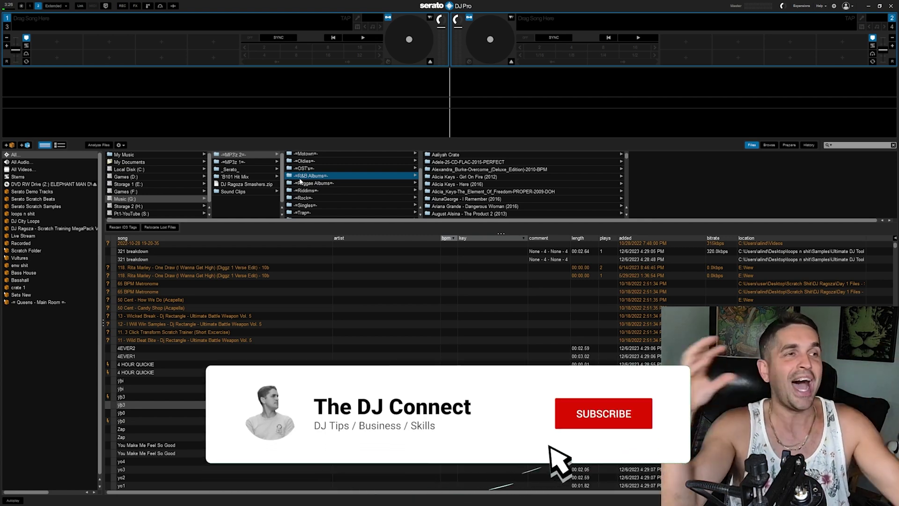
Open the Alicia Keys - Girl On Fire (2012) album folder to list its tracks
scroll(338, 184, "down", 1)
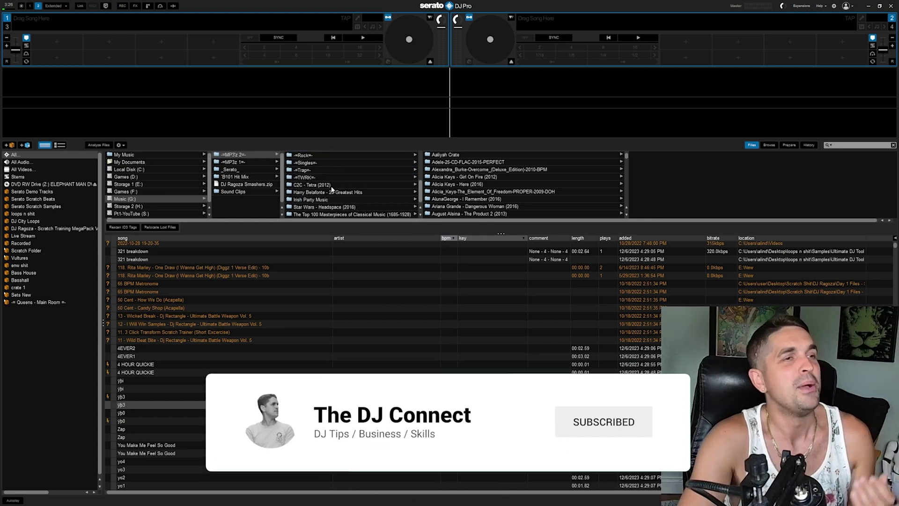
scroll(306, 194, "up", 2)
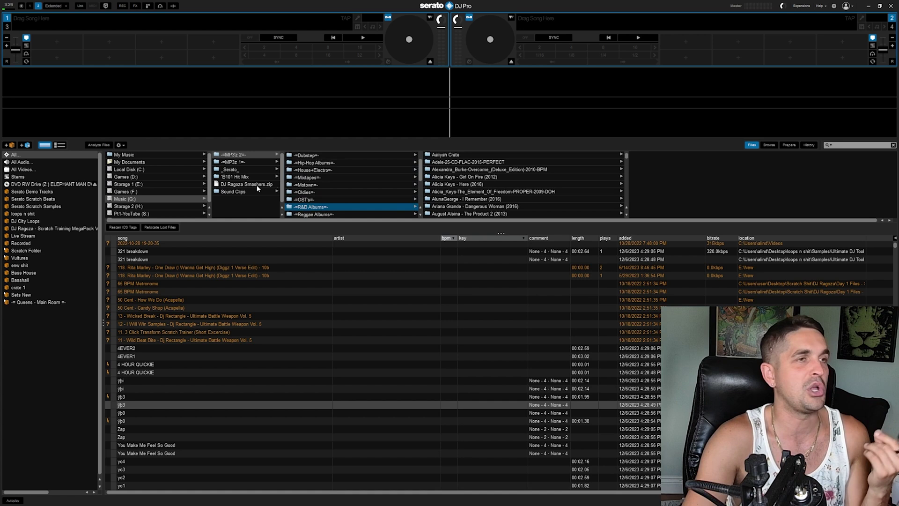
left_click(499, 193)
left_click(469, 185)
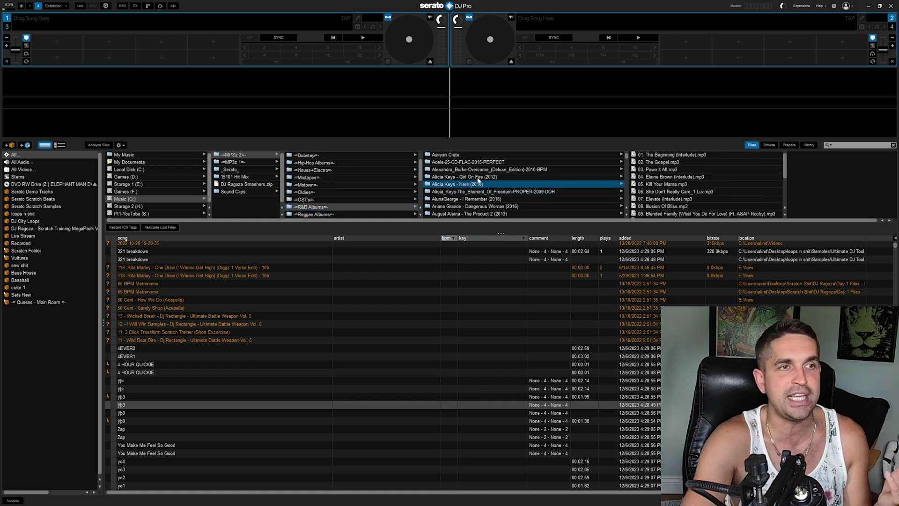
left_click(478, 177)
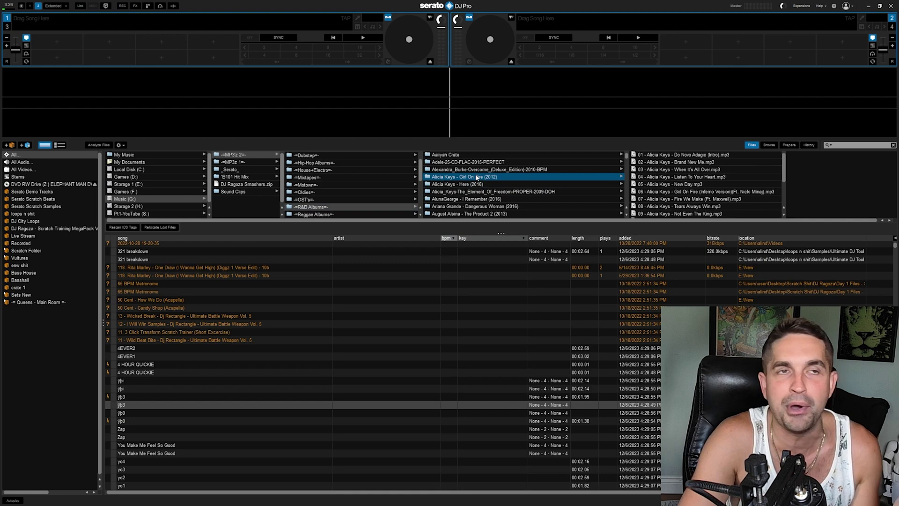
Drag the Girl On Fire (2012) folder into the sidebar as a crate and analyze its 13 tracks
scroll(351, 187, "down", 3)
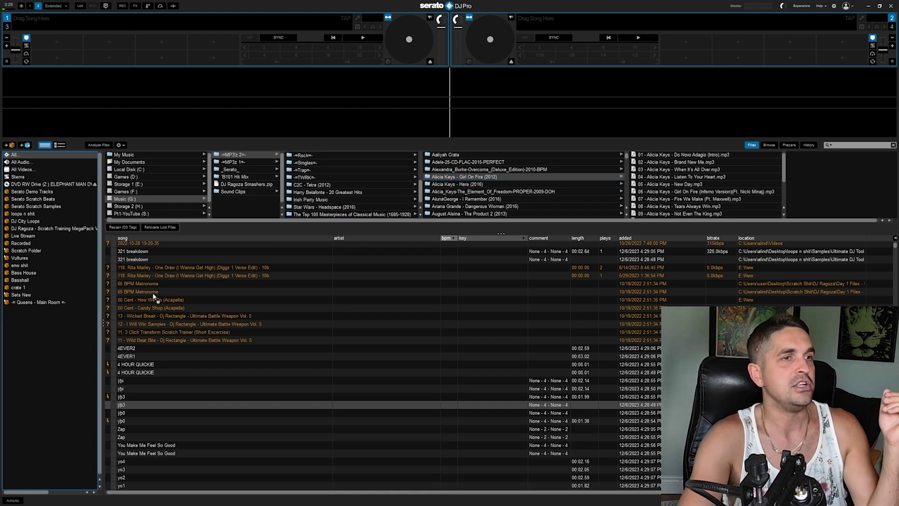
left_click(485, 176)
left_click_drag(485, 177, 46, 308)
left_click(46, 309)
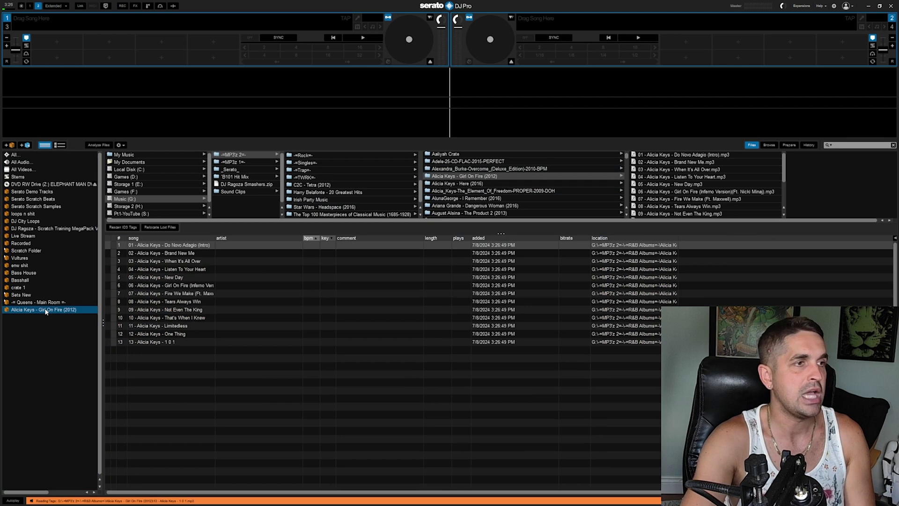
left_click(240, 286)
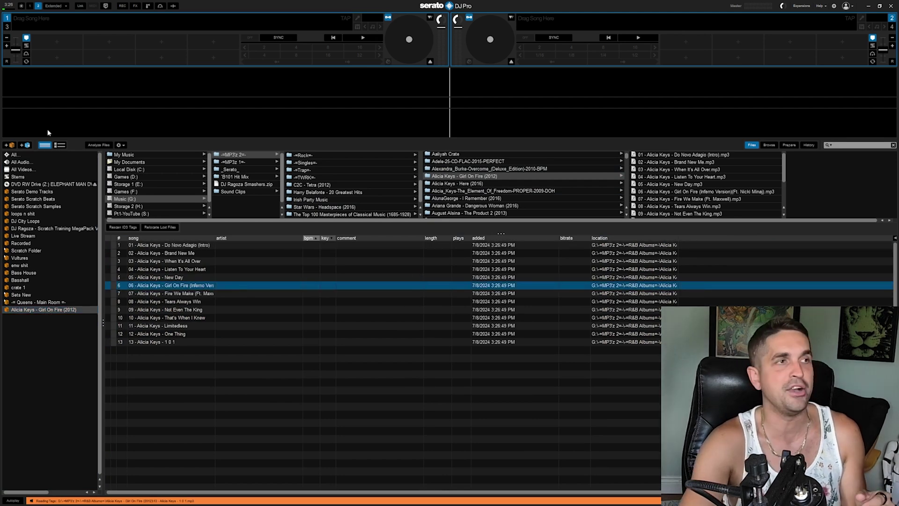
left_click(97, 144)
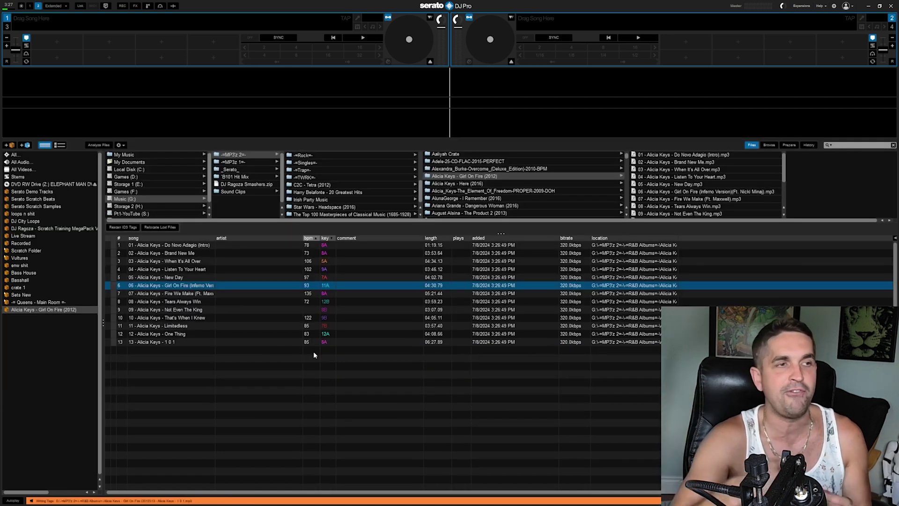
Sort the Girl On Fire tracks by BPM highest first, checking That's When I Knew, Brand New Me, Tears Always Win
left_click(314, 239)
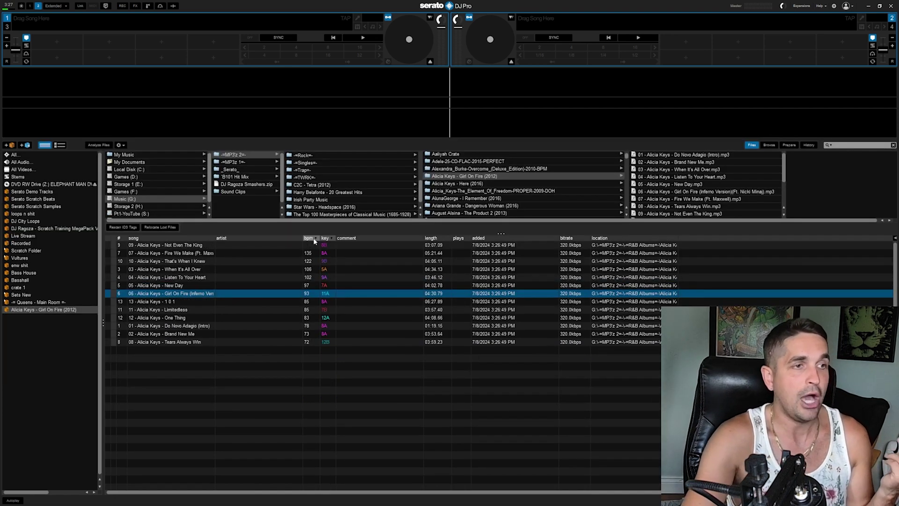
left_click(314, 239)
left_click(295, 262)
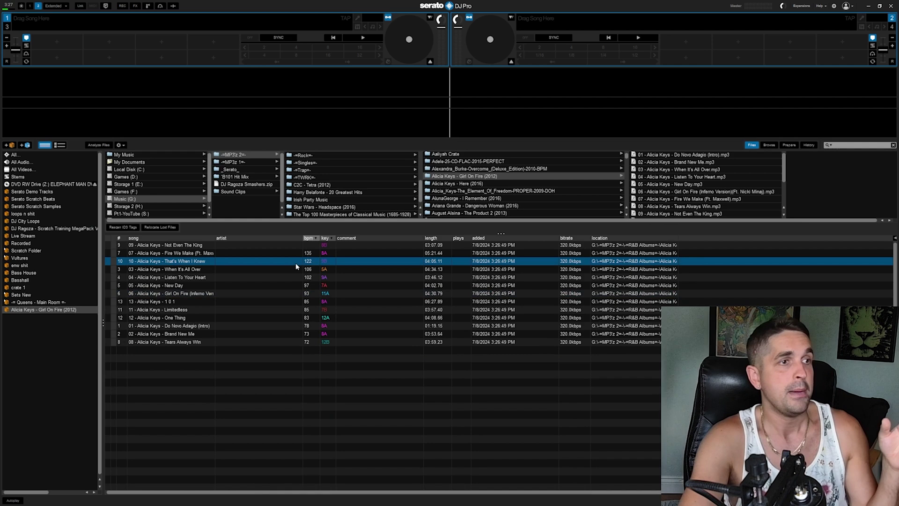
left_click(296, 334)
left_click(311, 341)
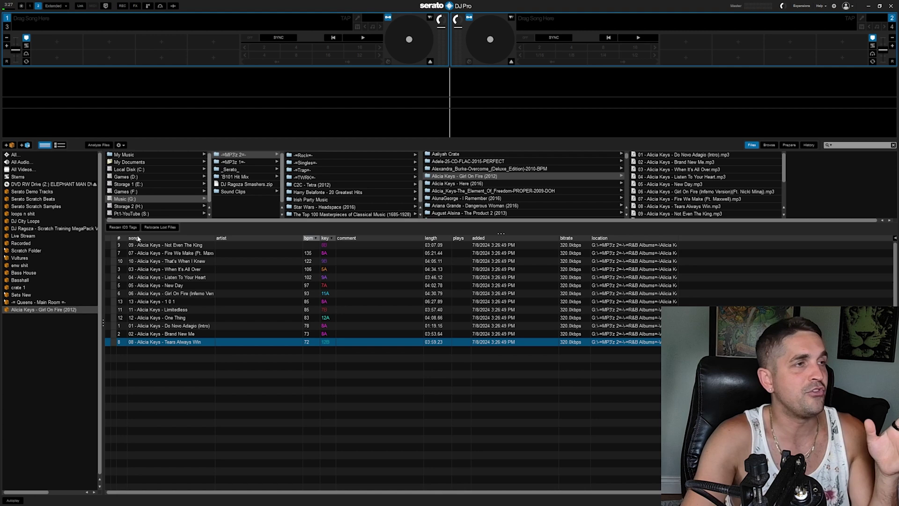
Select the Girl On Fire track in its crate and add a new empty crate
left_click(25, 310)
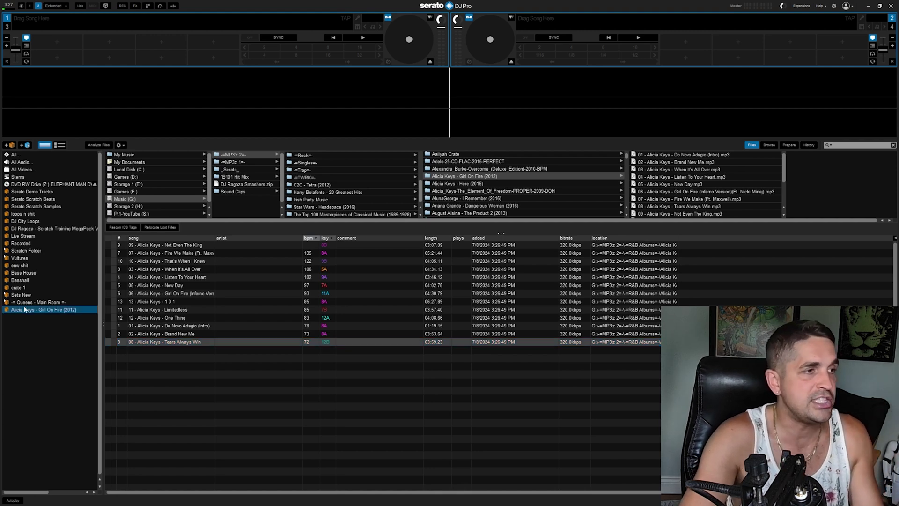
left_click(230, 293)
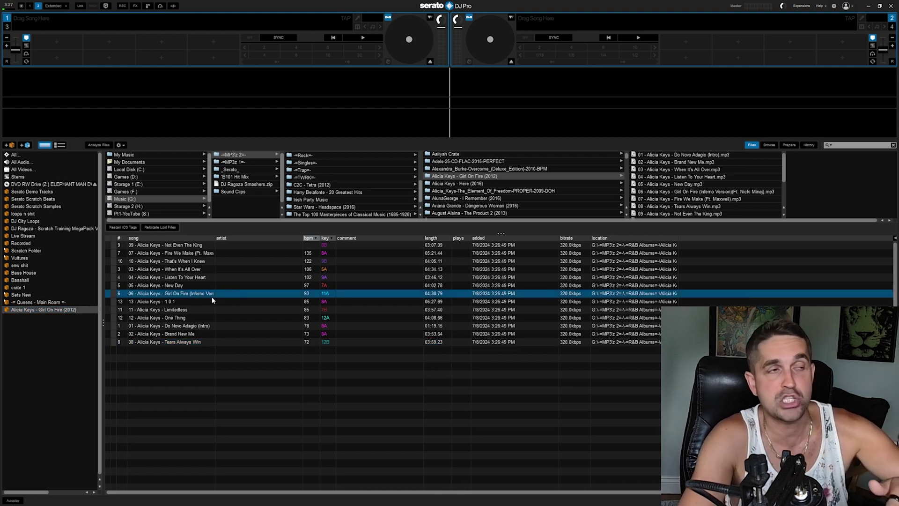
left_click(9, 145)
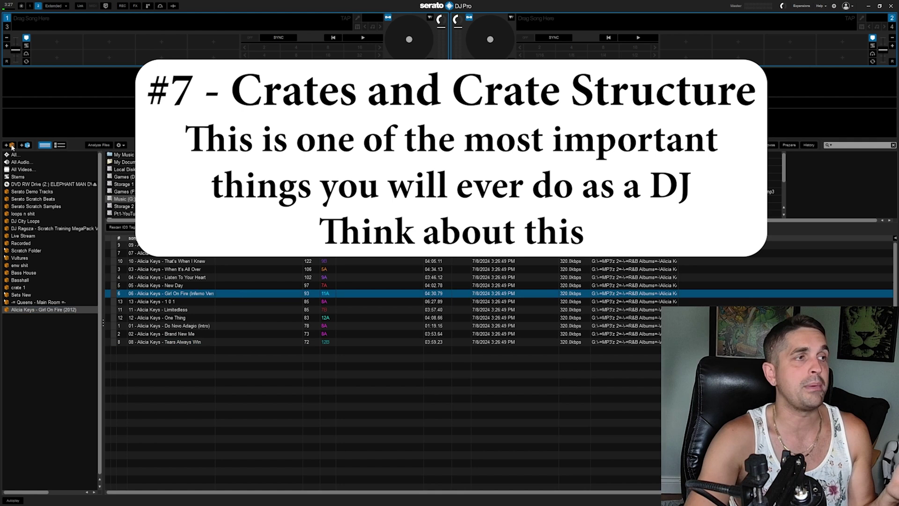
Rename the new crate to MY NEW FIRE CRATES!
double_click(21, 317)
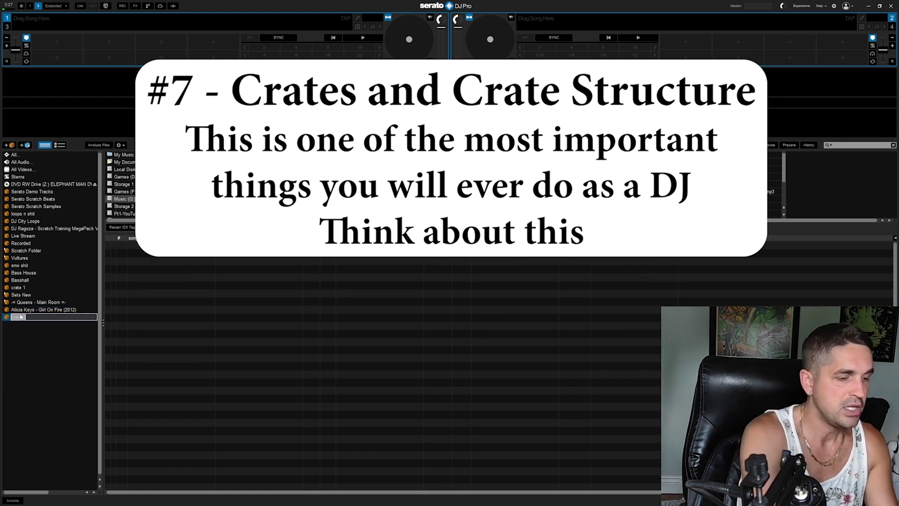
type("MY NEW ")
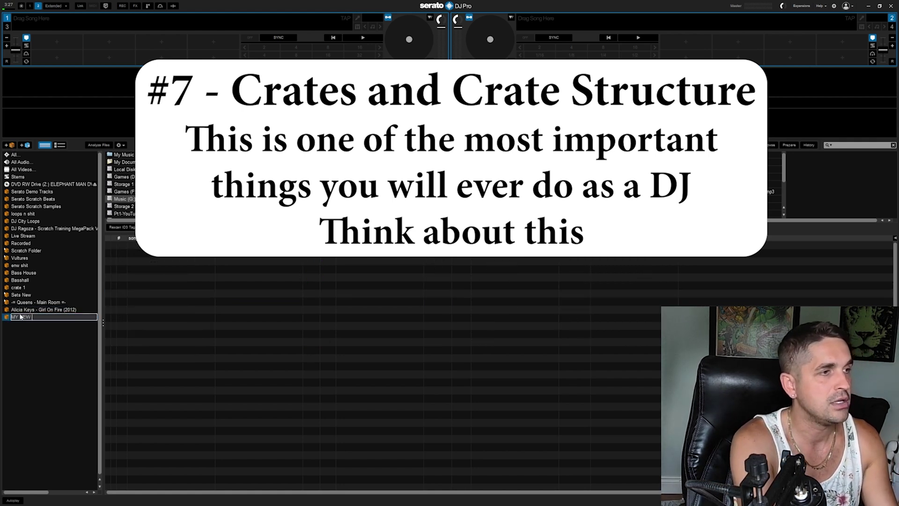
type("FIRE CRATES!")
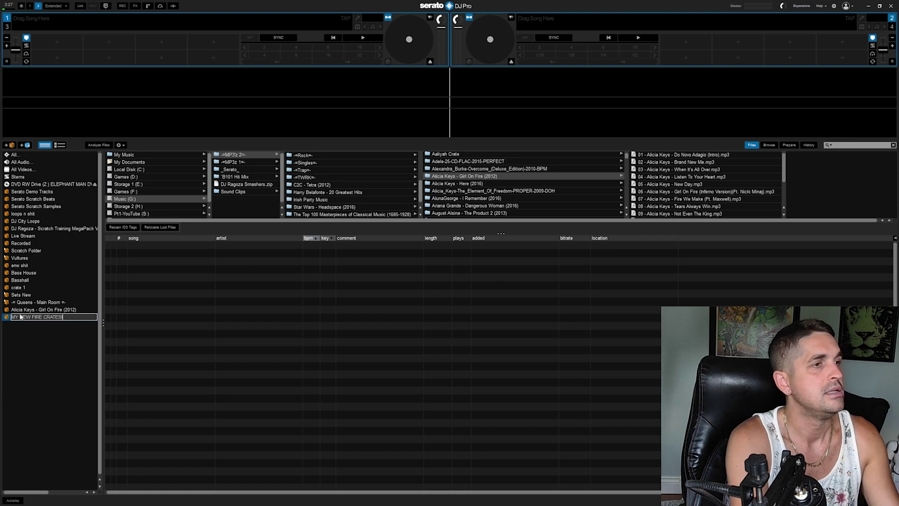
key("Return")
Add a subcrate inside MY NEW FIRE CRATES! and name it 90s hip hop
key("ctrl+n")
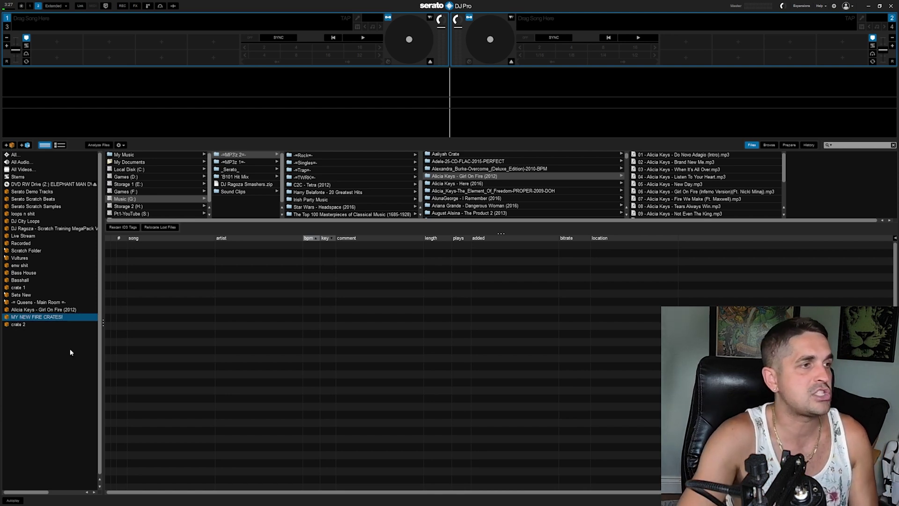
left_click_drag(17, 324, 37, 319)
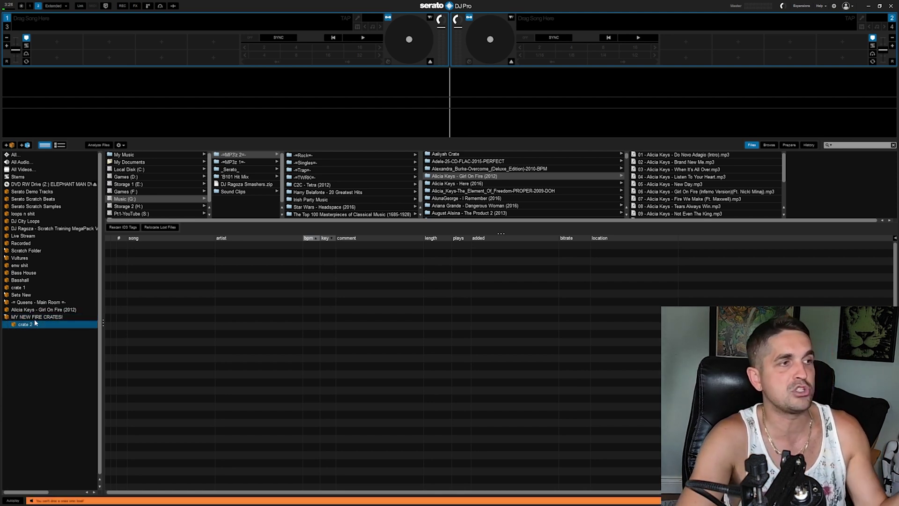
double_click(34, 324)
type("80as")
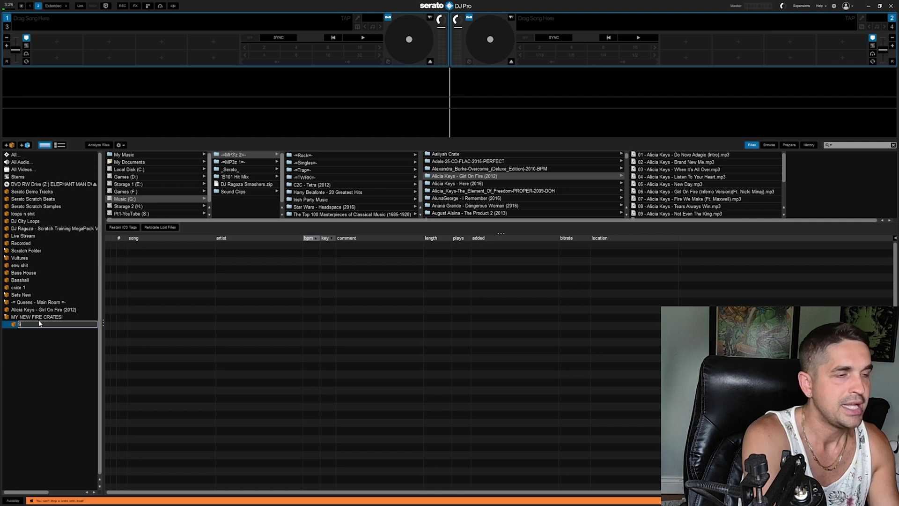
type("s hip hop")
key("Return")
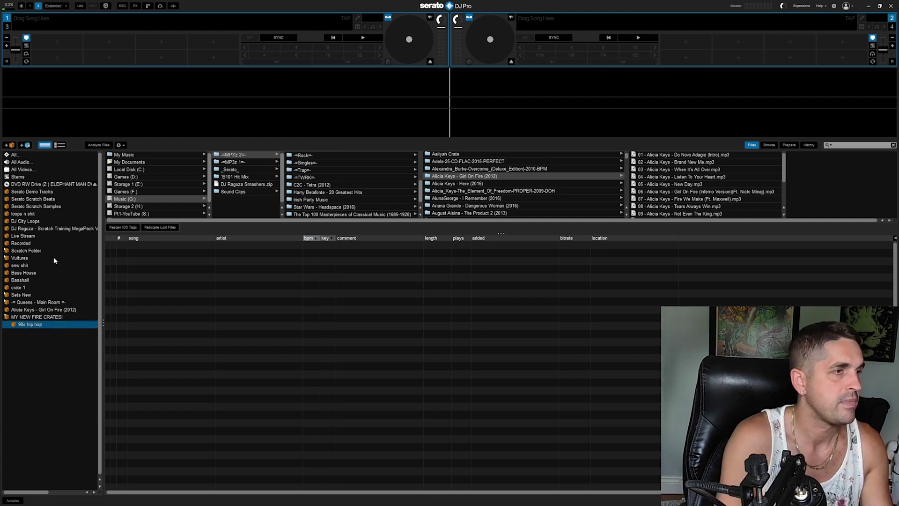
Add a 2020 hip hop crate and move it directly under MY NEW FIRE CRATES!
left_click(9, 145)
type("20")
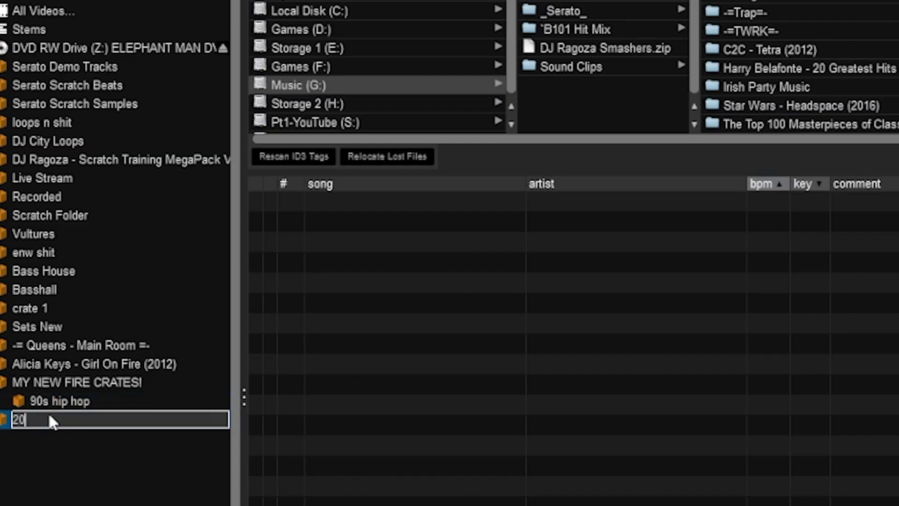
type("20 hip hop")
key("Return")
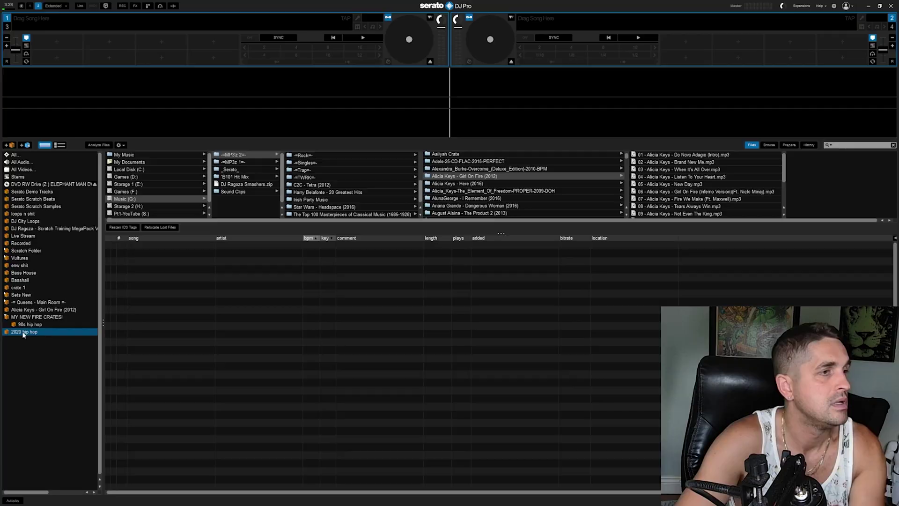
left_click(23, 328)
left_click(21, 331)
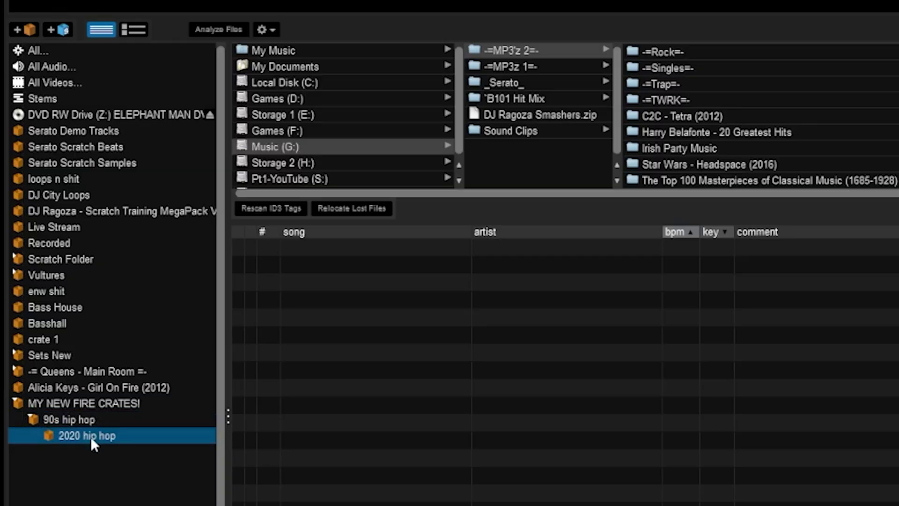
left_click_drag(91, 437, 37, 443)
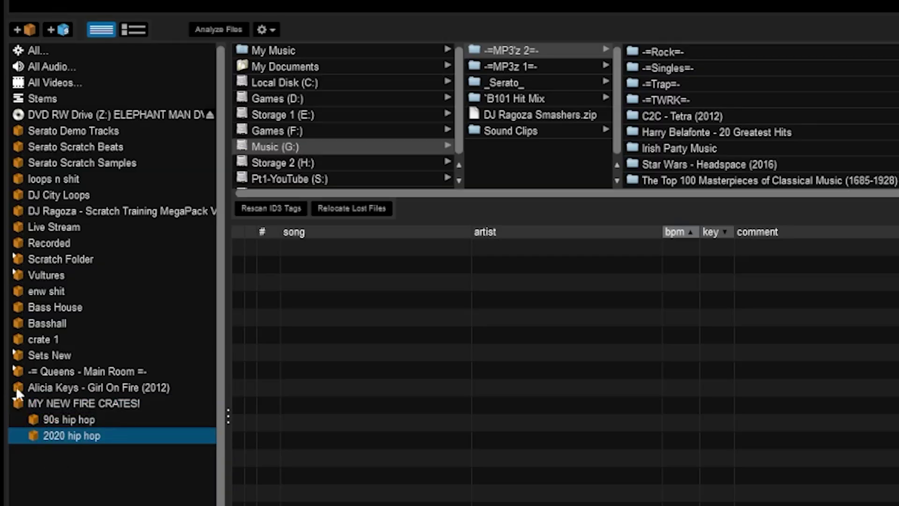
Create another crate named -= Hip Hop =-
left_click(32, 27)
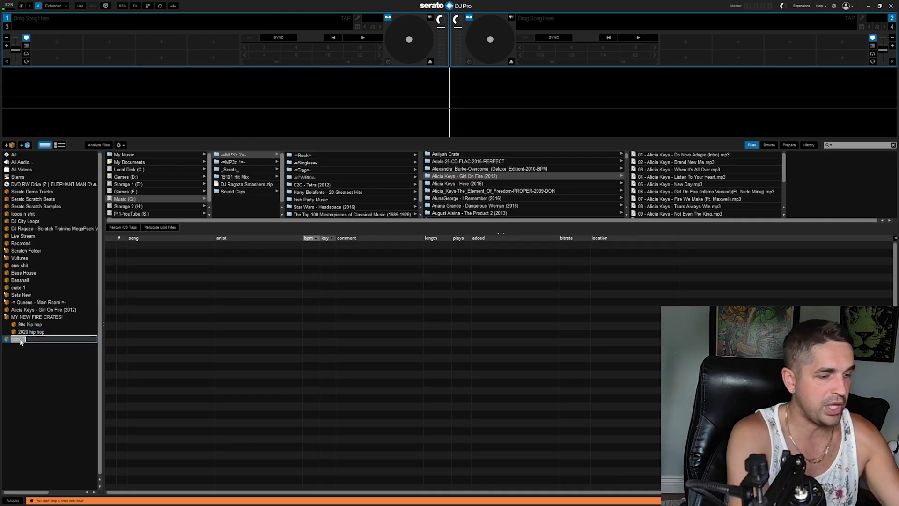
key("BackSpace")
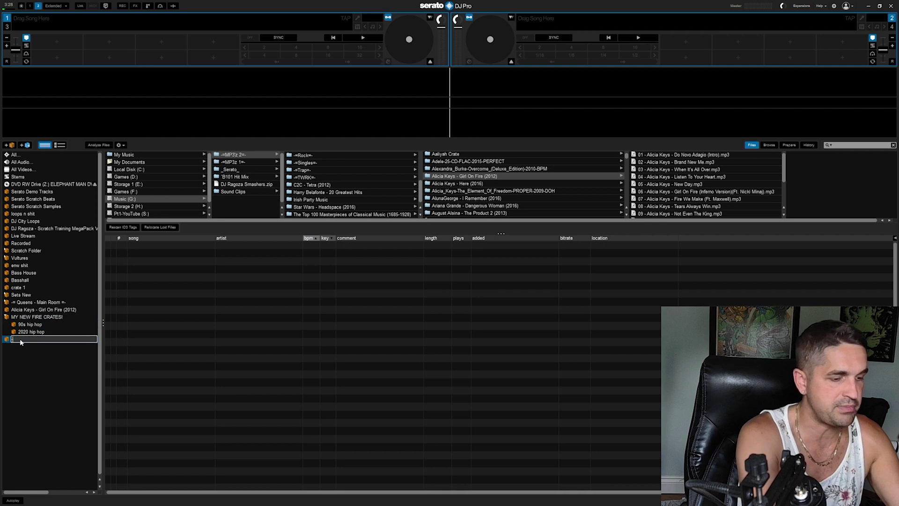
type("= Hip Hop =")
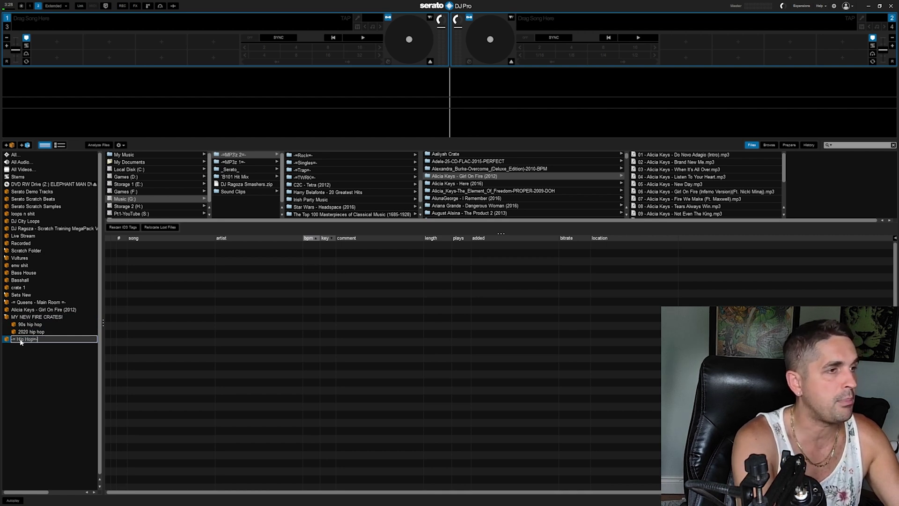
type("-")
key("Return")
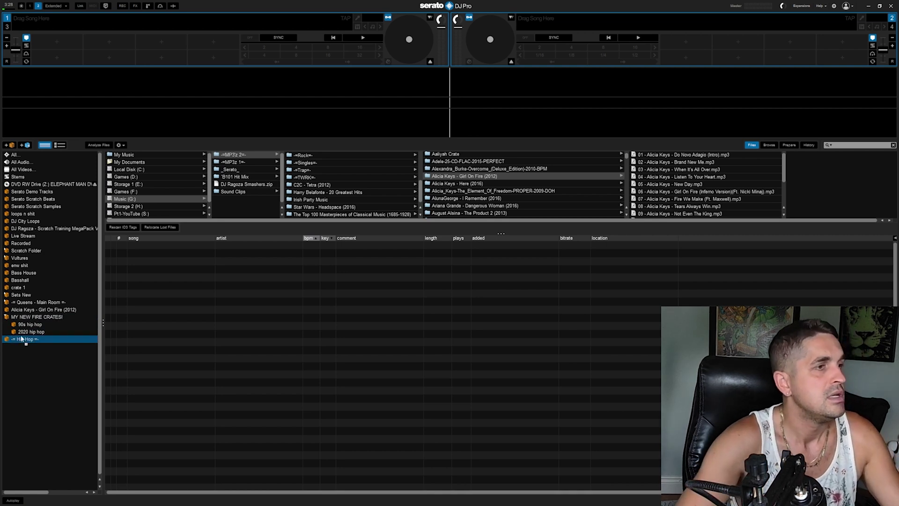
Drag -= Hip Hop =- into MY NEW FIRE CRATES! and place the 90s and 2020 hip hop crates beneath it
mouse_move(21, 339)
left_mouse_down()
mouse_move(24, 325)
mouse_move(38, 339)
mouse_move(25, 340)
left_mouse_up()
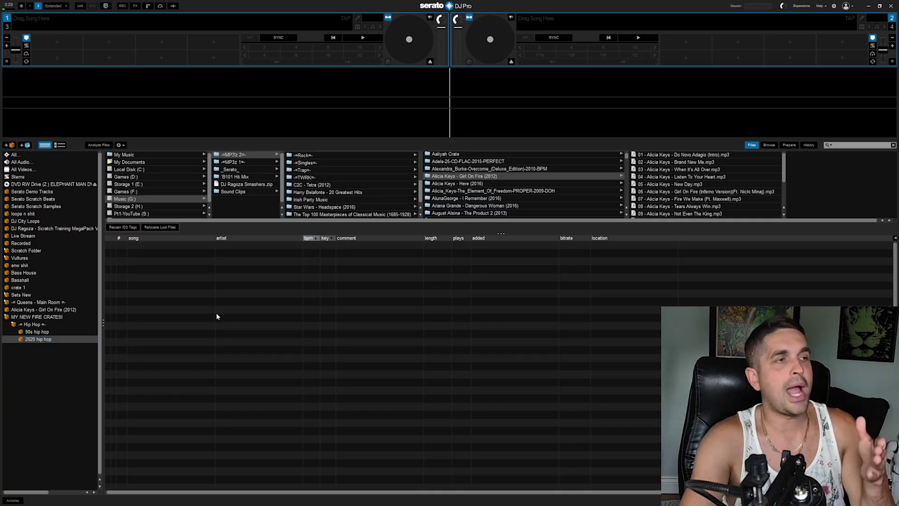
left_click_drag(38, 339, 21, 335)
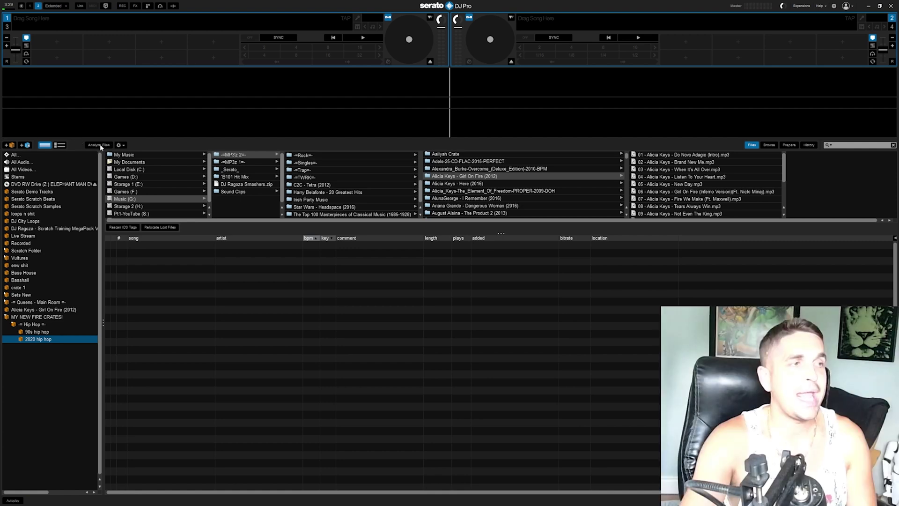
Check the analysis settings with BPM Range kept at None, then select Move (Basshall / Amapiano)
left_click(120, 146)
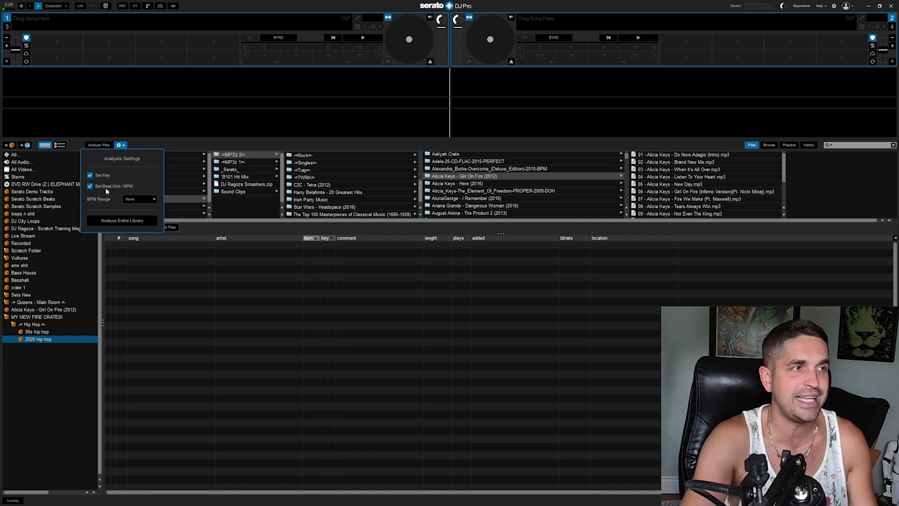
left_click(138, 200)
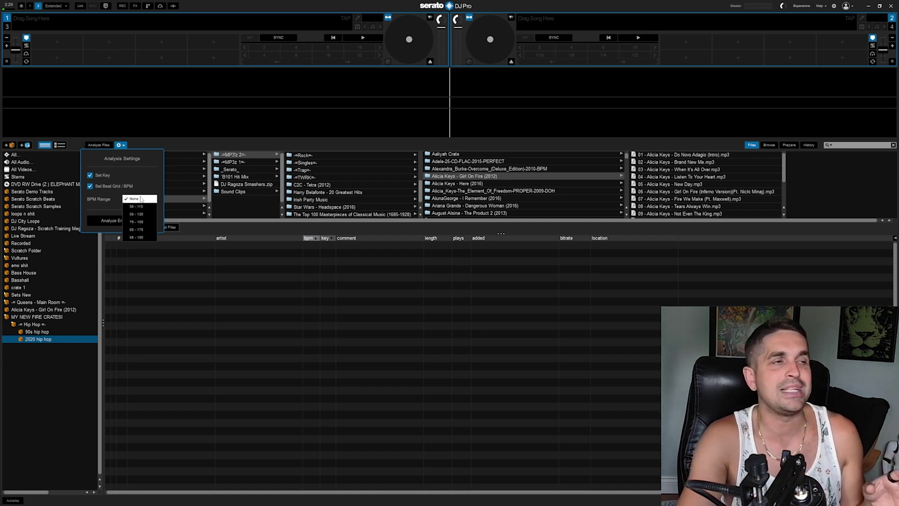
left_click(140, 199)
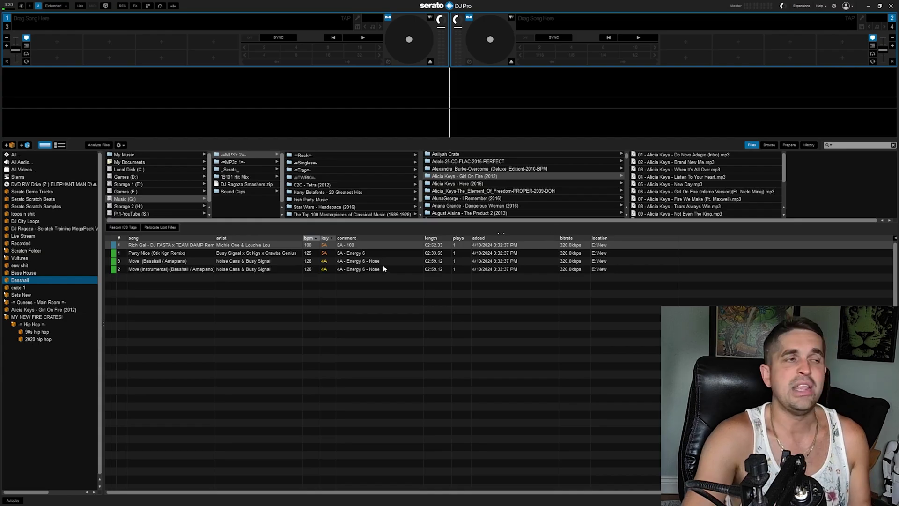
left_click(279, 262)
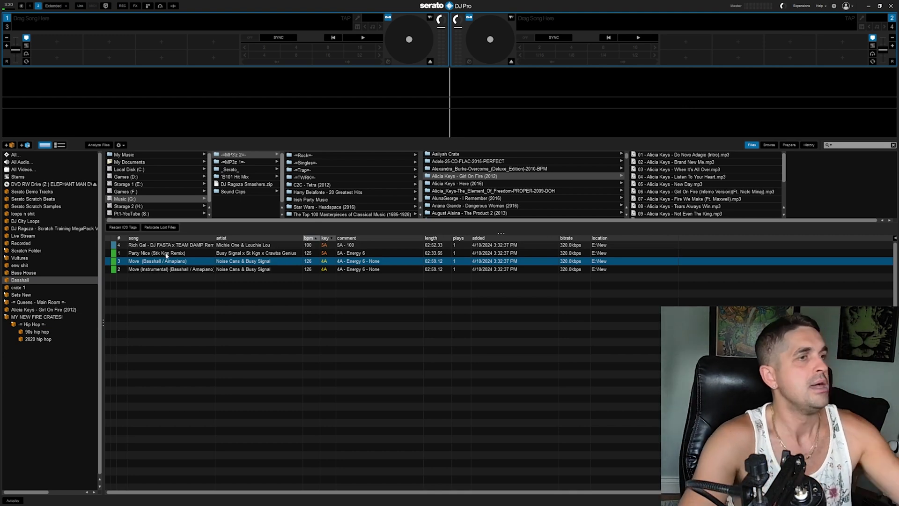
Move from Party Nice to crate 1 and scroll its colour-coded tracks to Houdini (Intro - Clean)
left_click(154, 253)
key("Left")
key("Down")
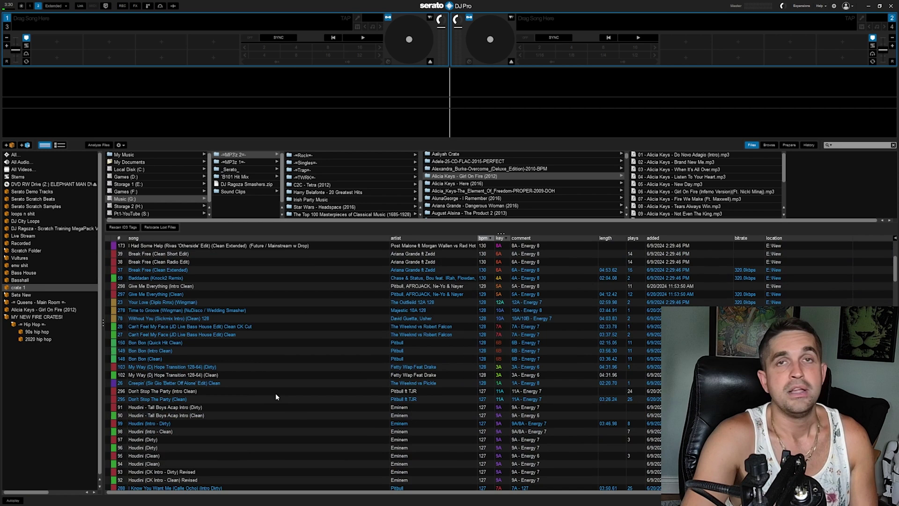
scroll(262, 388, "down", 2)
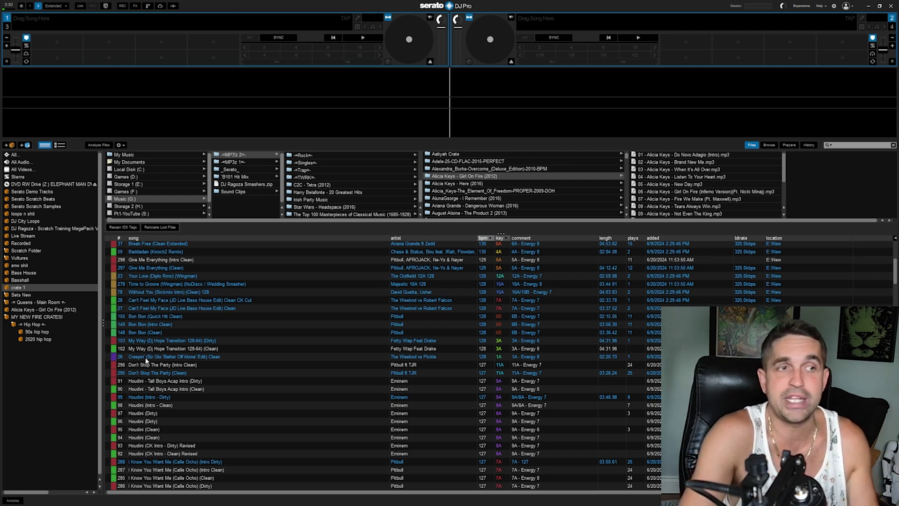
scroll(140, 385, "down", 3)
key("Up")
scroll(154, 393, "down", 2)
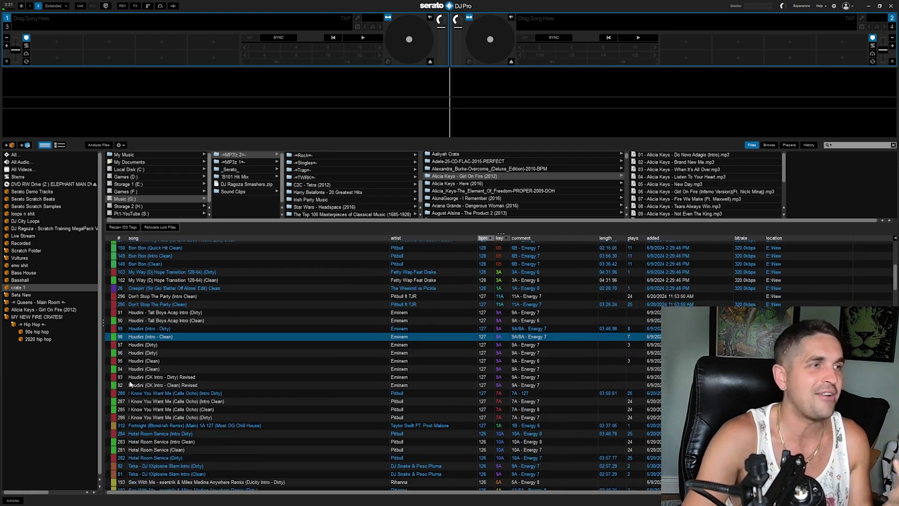
scroll(145, 374, "up", 8)
scroll(139, 347, "up", 3)
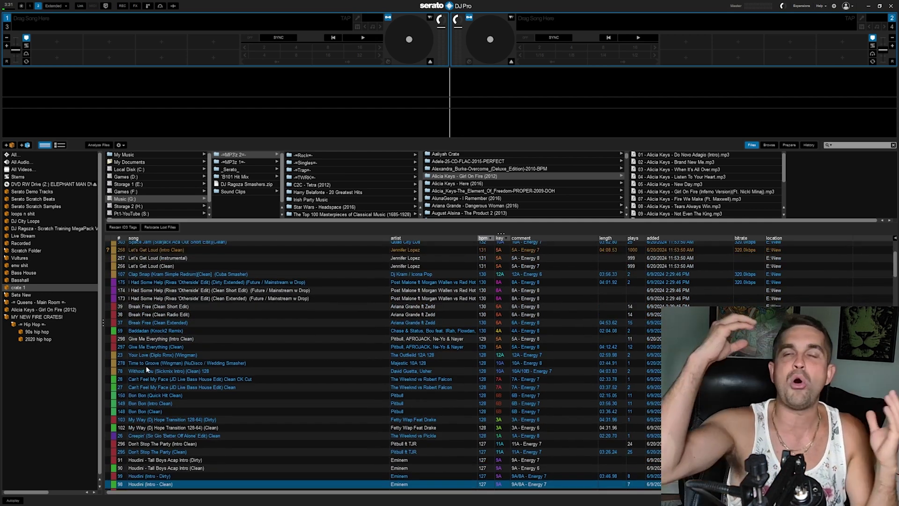
scroll(142, 363, "down", 5)
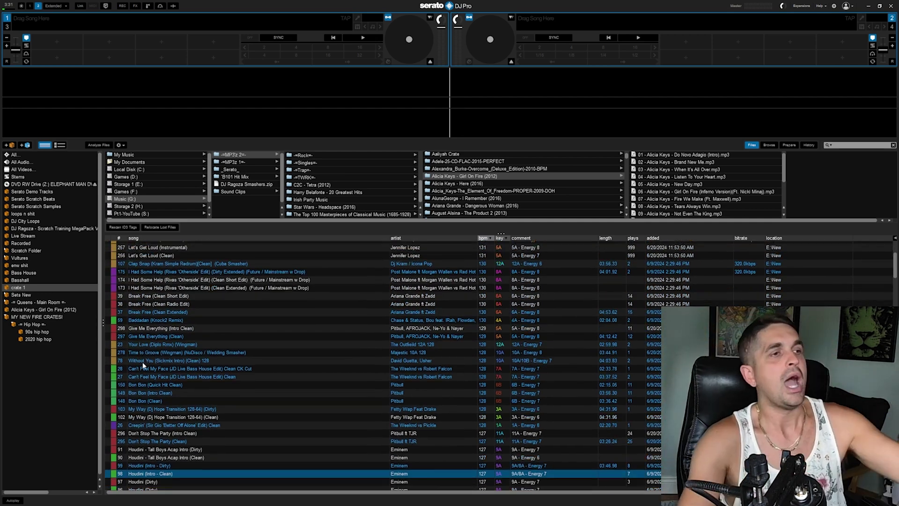
scroll(118, 318, "down", 3)
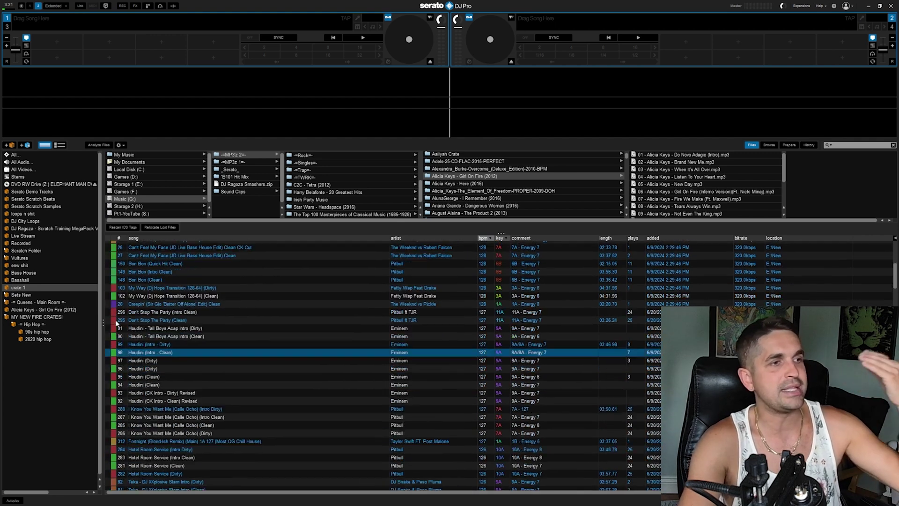
scroll(121, 309, "up", 5)
scroll(123, 300, "up", 1)
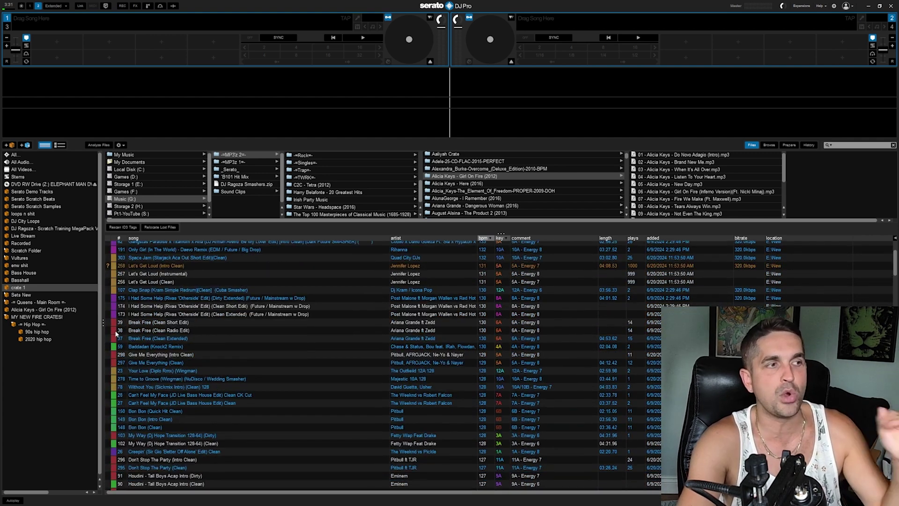
Point out I Had Some Help, Break Free, Let's Get Loud and both Houdini (Dirty) tracks
left_click(173, 314)
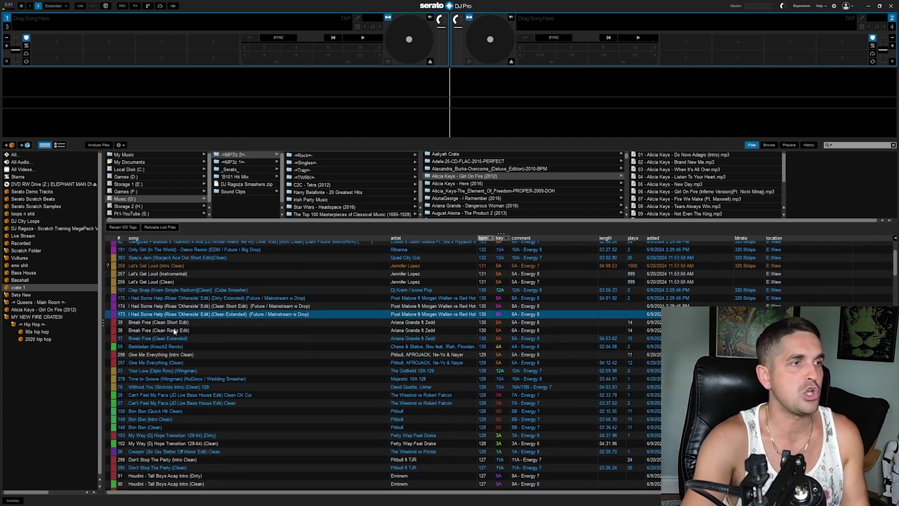
left_click(194, 337)
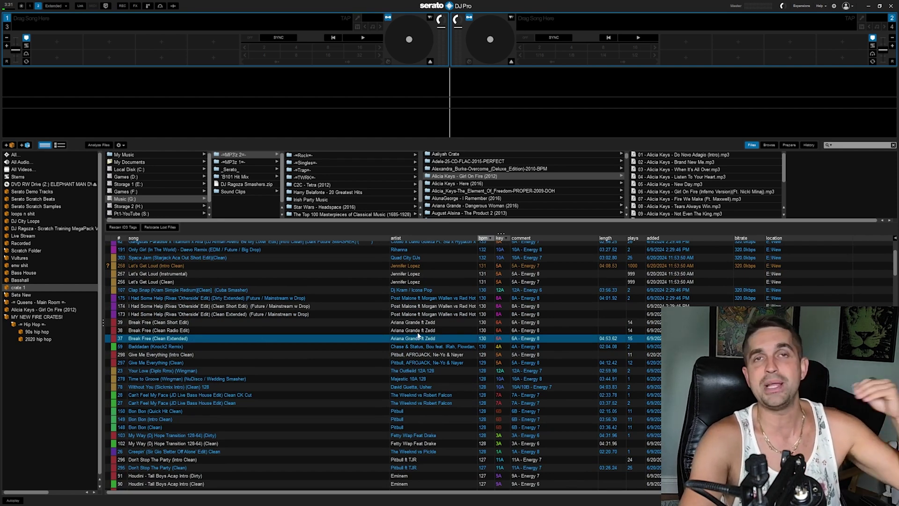
scroll(168, 349, "up", 1)
left_click(141, 295)
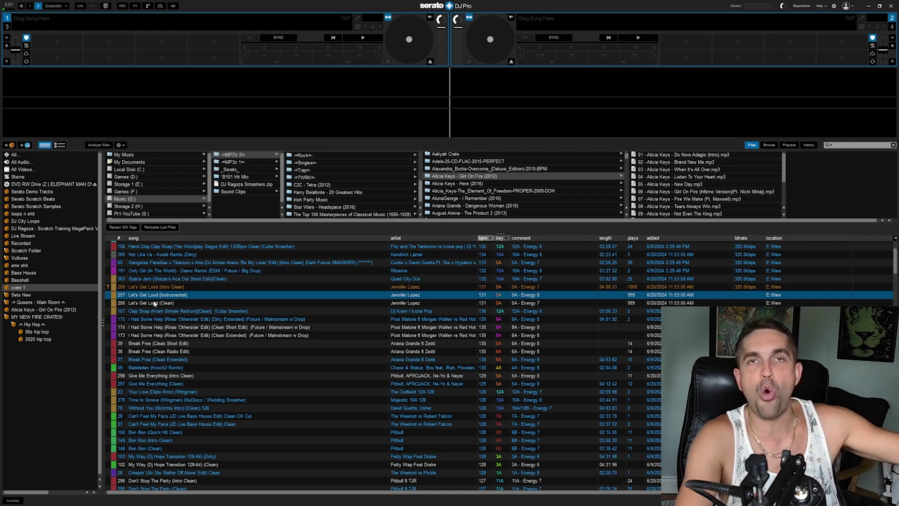
scroll(189, 318, "up", 3)
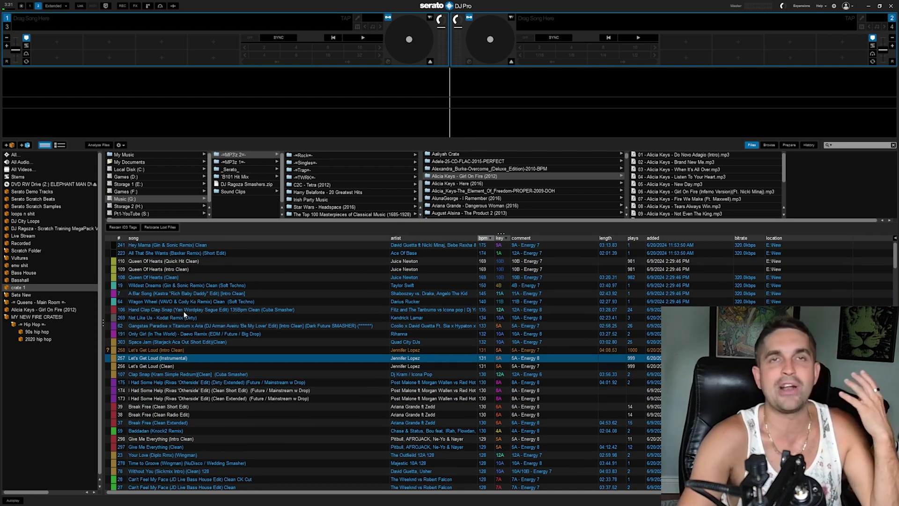
scroll(247, 381, "down", 6)
scroll(248, 396, "down", 7)
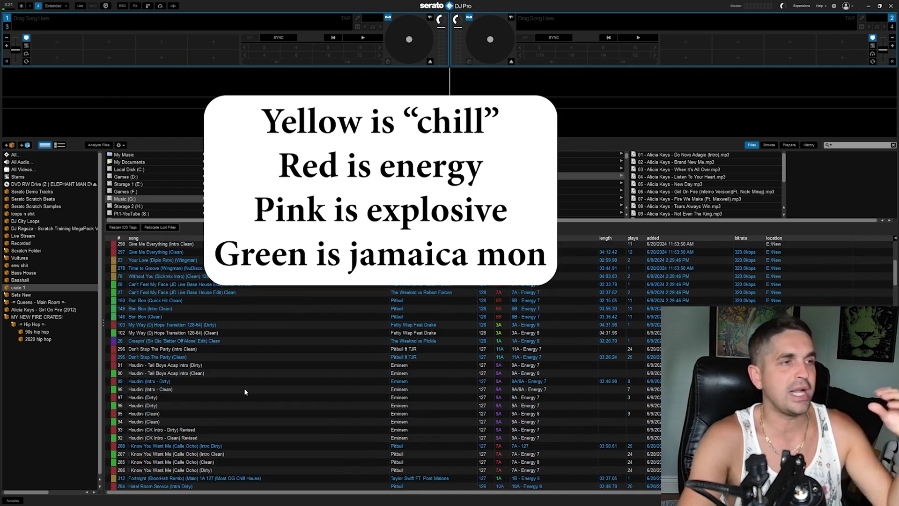
scroll(141, 360, "down", 2)
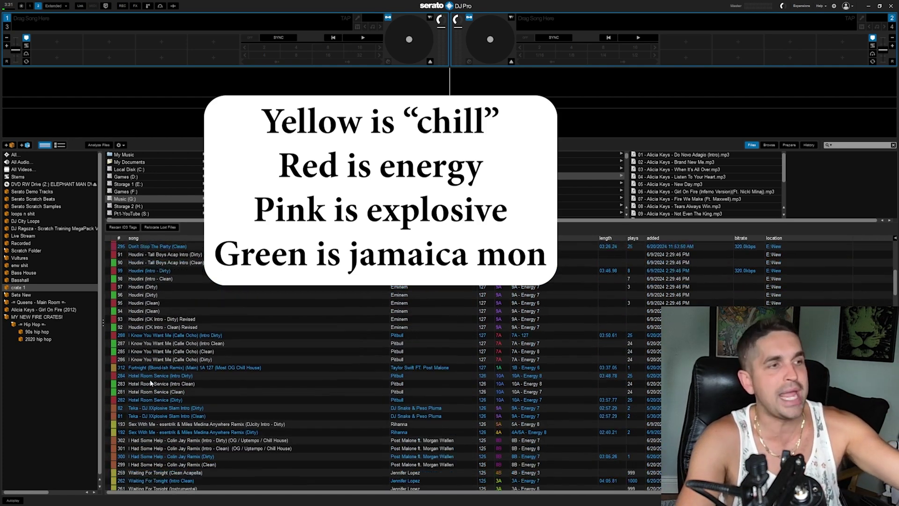
left_click(143, 303)
left_click(141, 311)
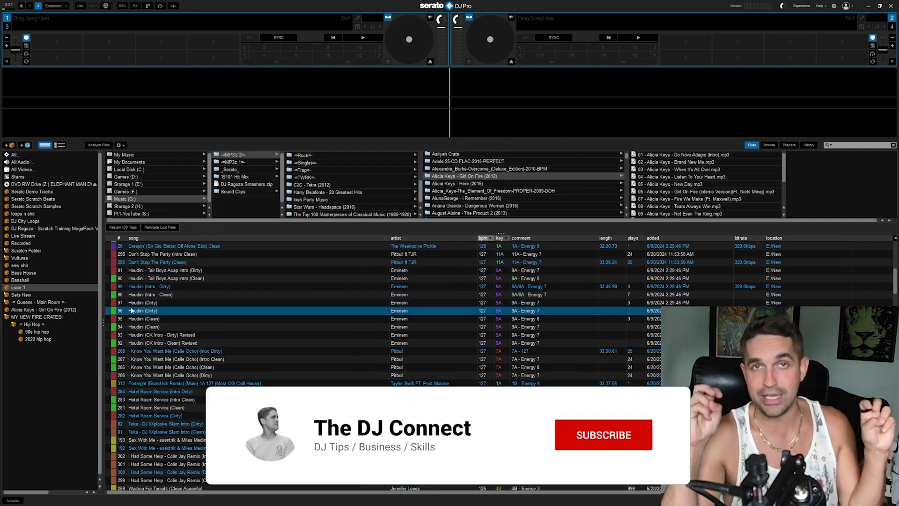
scroll(163, 356, "down", 10)
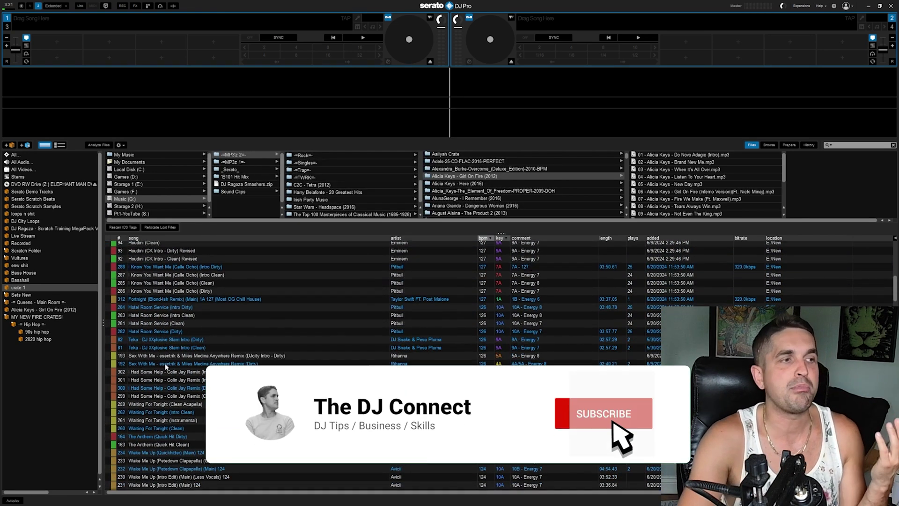
scroll(160, 406, "down", 8)
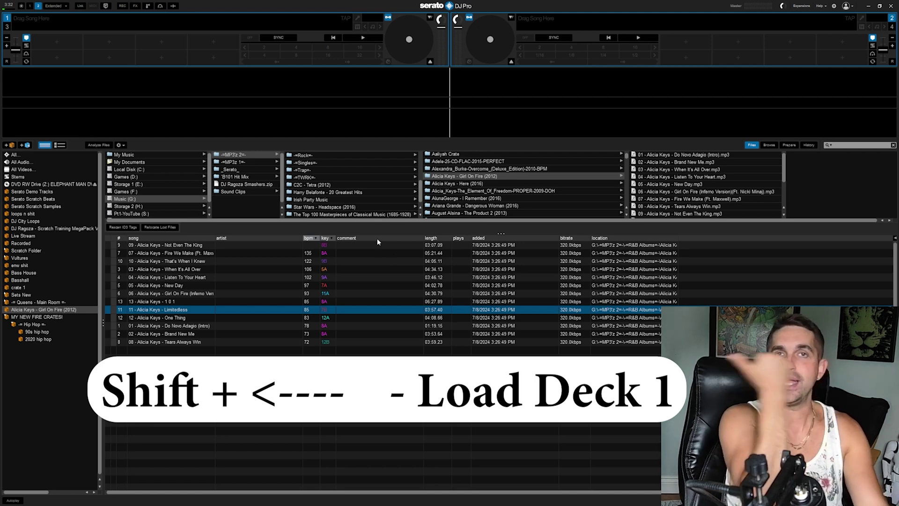
Load Limitless onto deck 1 and Do Novo Adagio (Intro) onto deck 2
key("shift+Left")
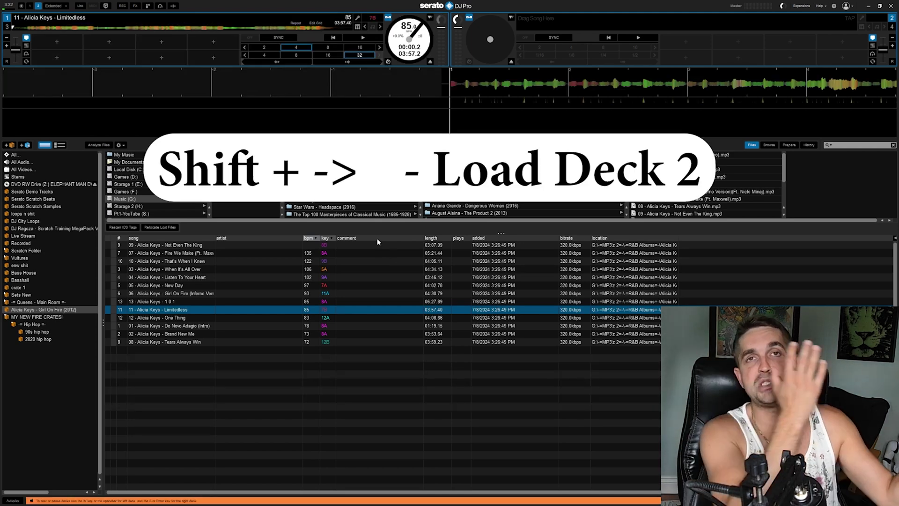
key("Down")
key("Down")
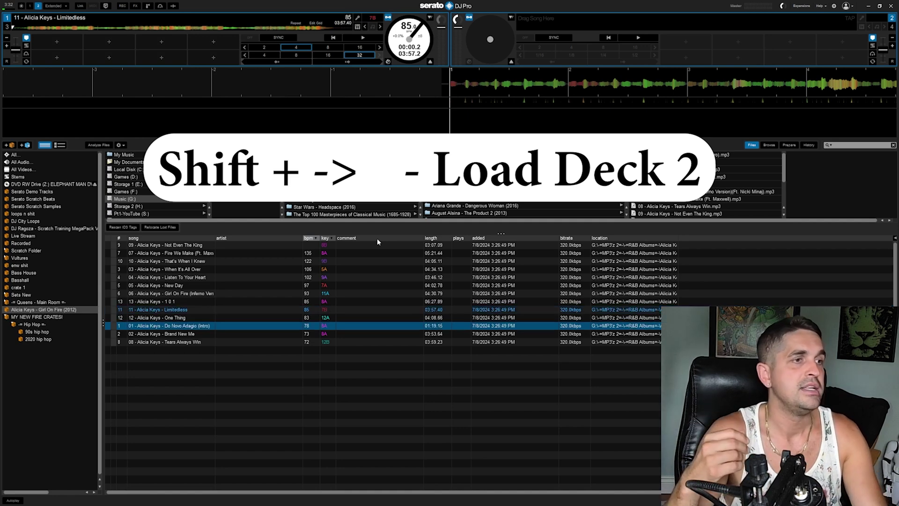
key("shift+Right")
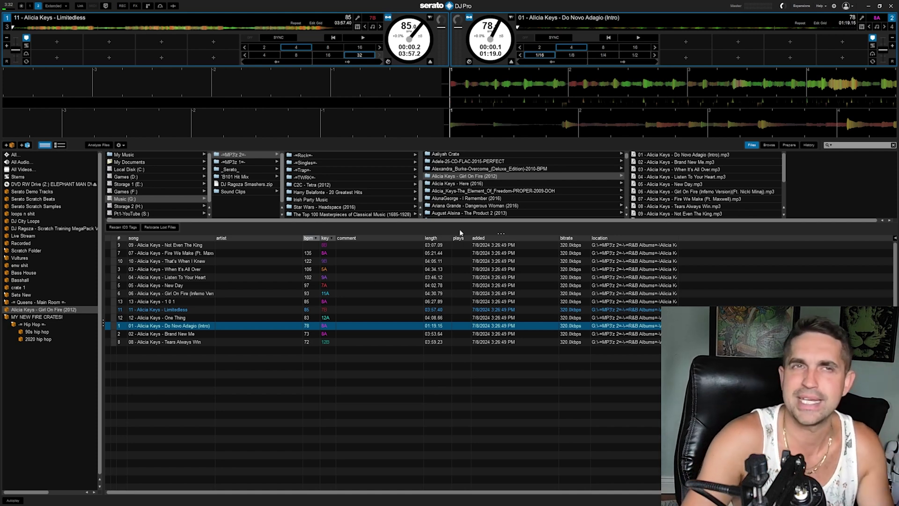
Show the DJ Preferences tab and check the Playback Keys Use Shift option
left_click(834, 7)
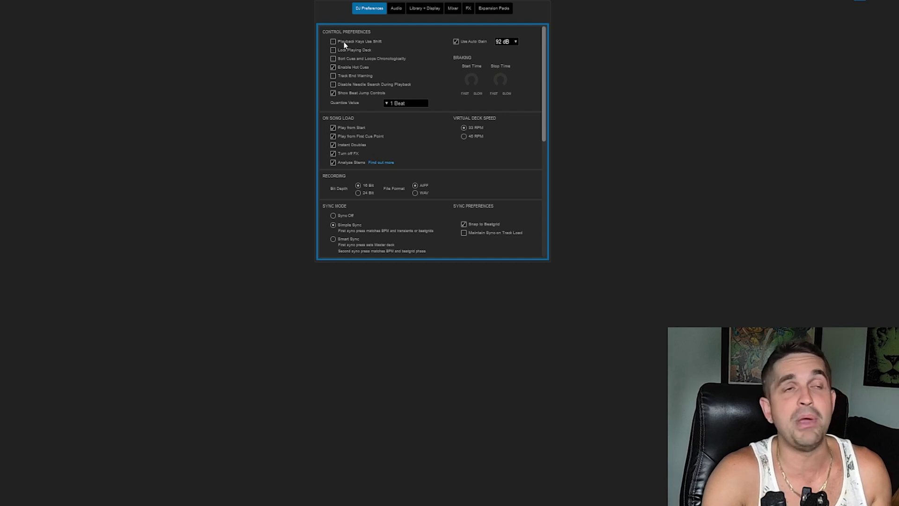
left_click(334, 41)
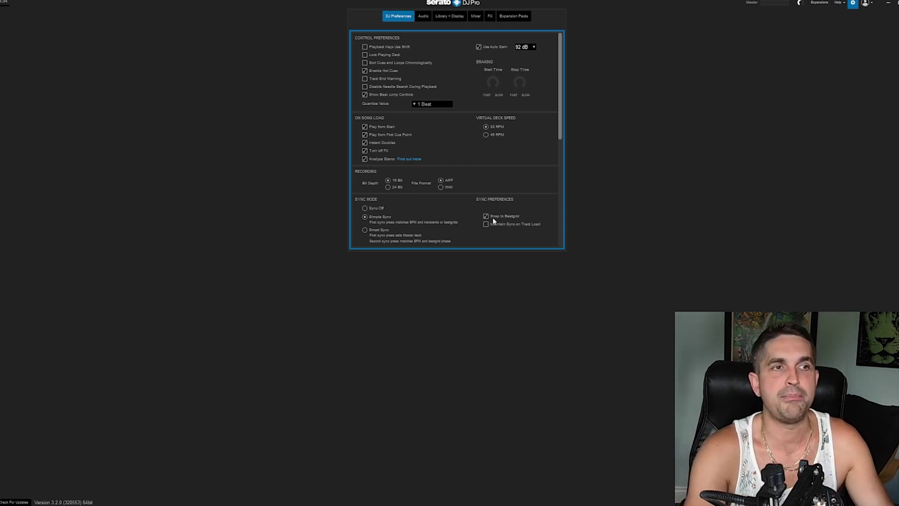
Review the Audio buffer and output settings, then the Library + Display settings
left_click(422, 18)
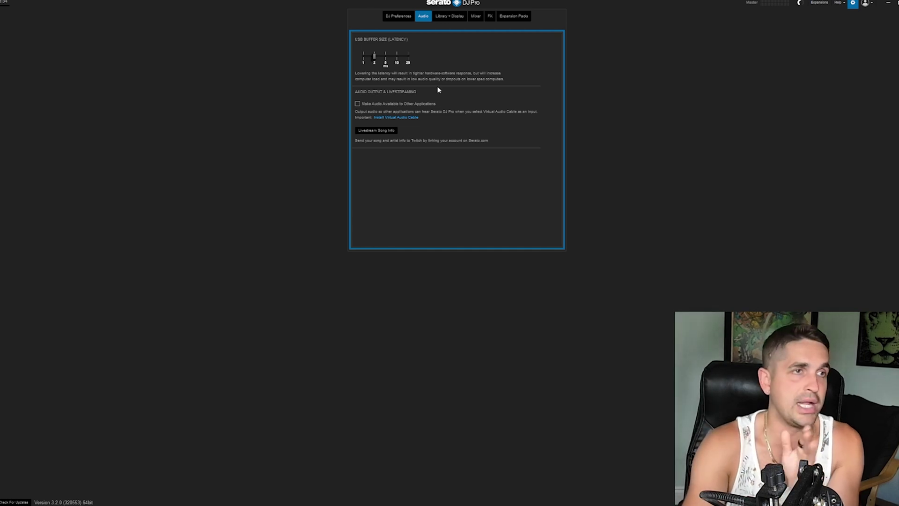
left_click(446, 18)
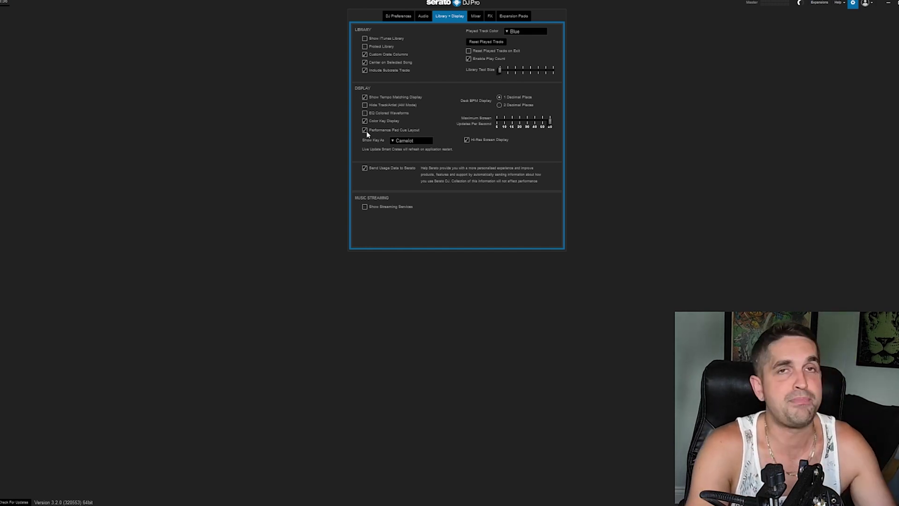
Review the Mixer tab settings and examine the crossfader curve option
left_click(476, 19)
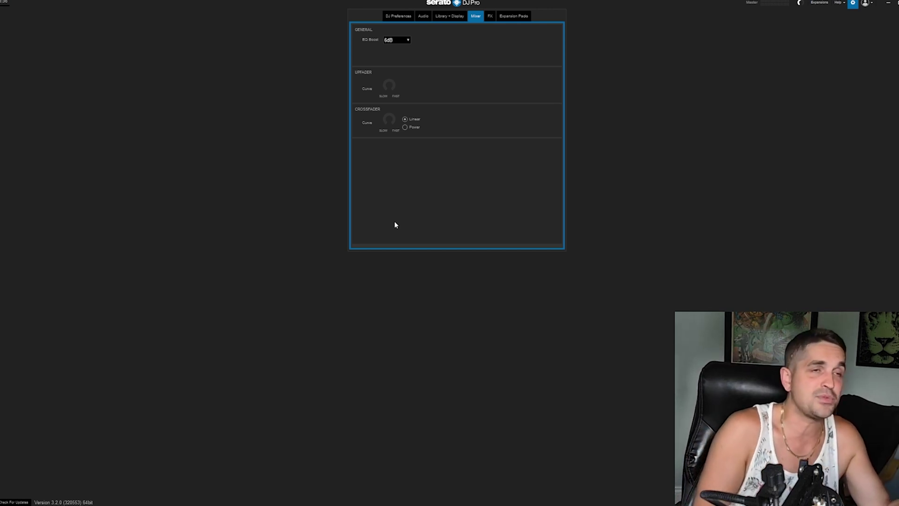
left_click(388, 119)
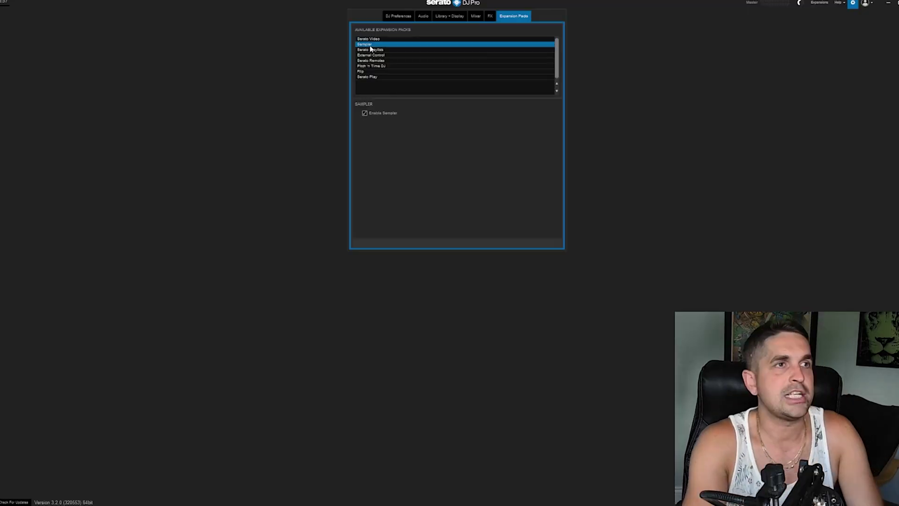
Close Preferences to return to the loaded decks and the Girl On Fire crate
left_click(851, 3)
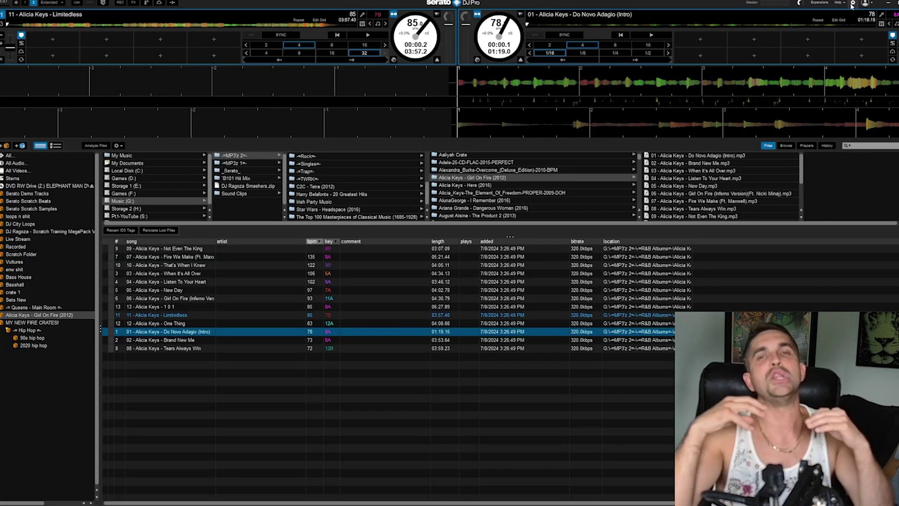